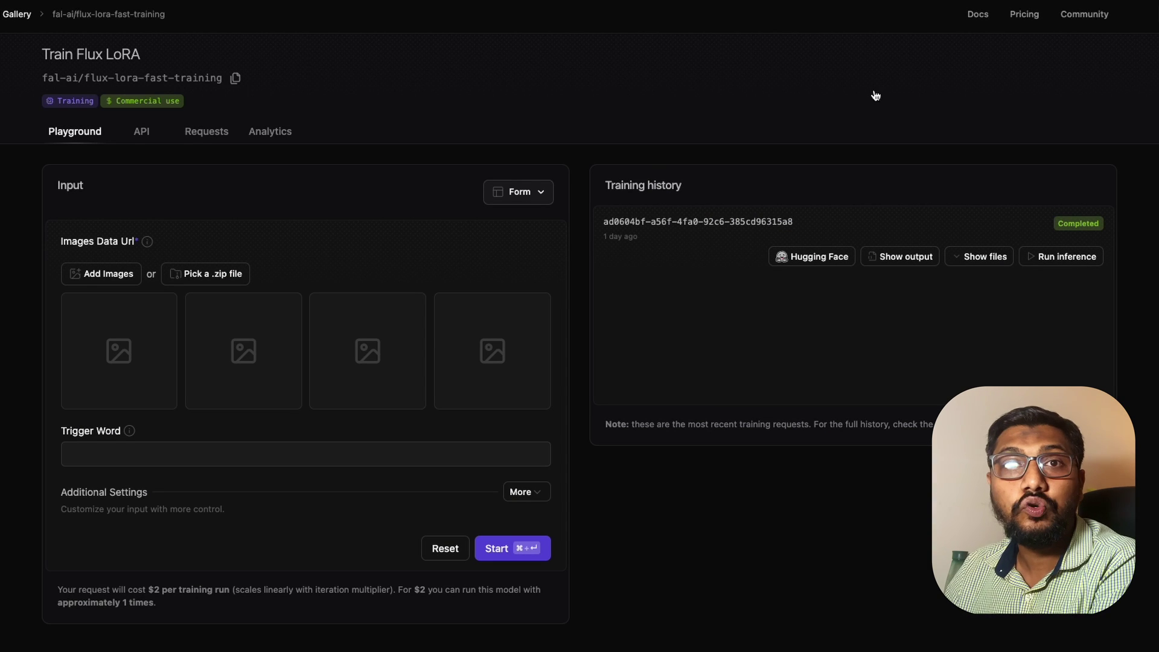
# Step: Scroll through the Dhanush Photos portraits in Finder, then put the folder away to show the training form
pyautogui.press('super+Tab')
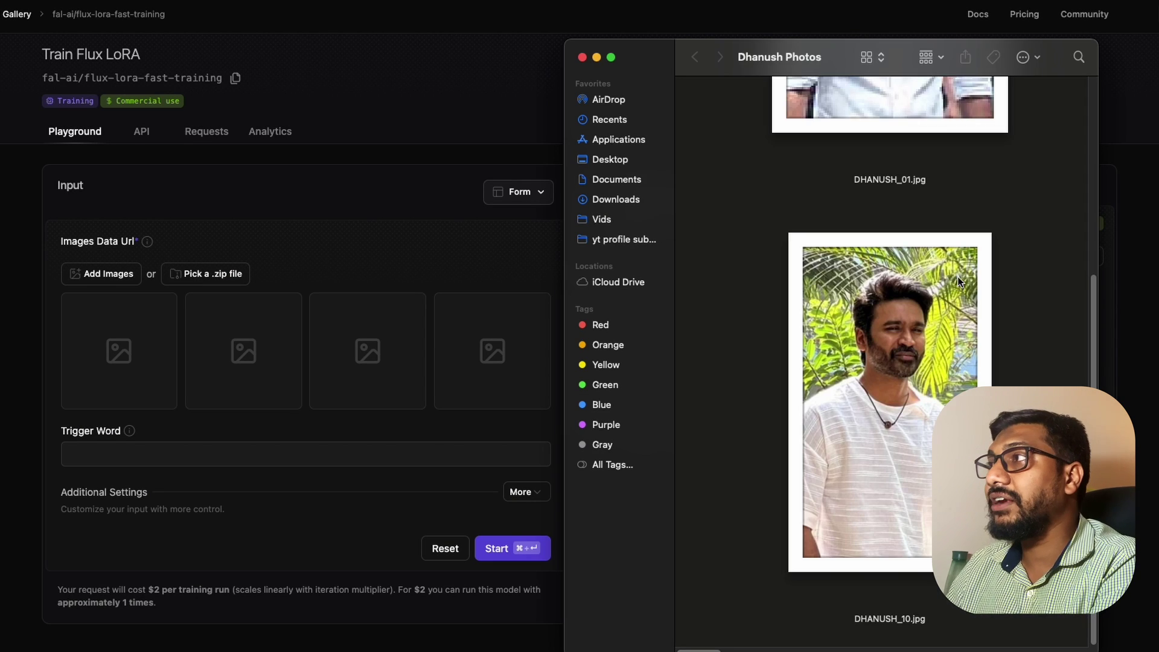
pyautogui.scroll(5, 959, 281)
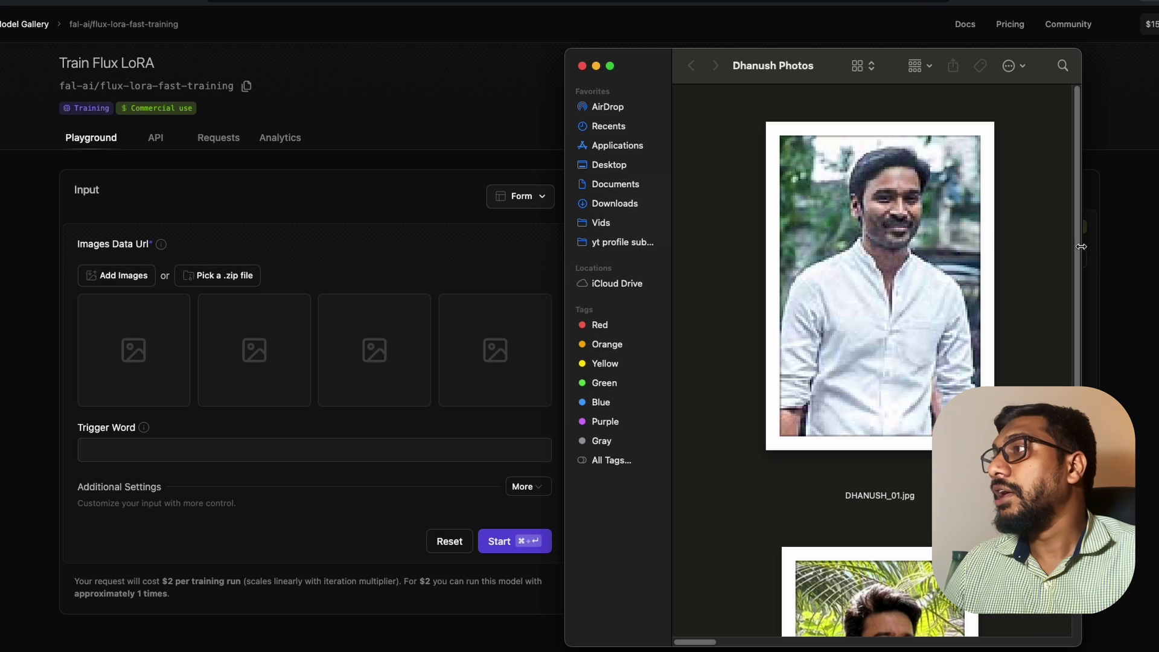
pyautogui.scroll(-5, 1067, 287)
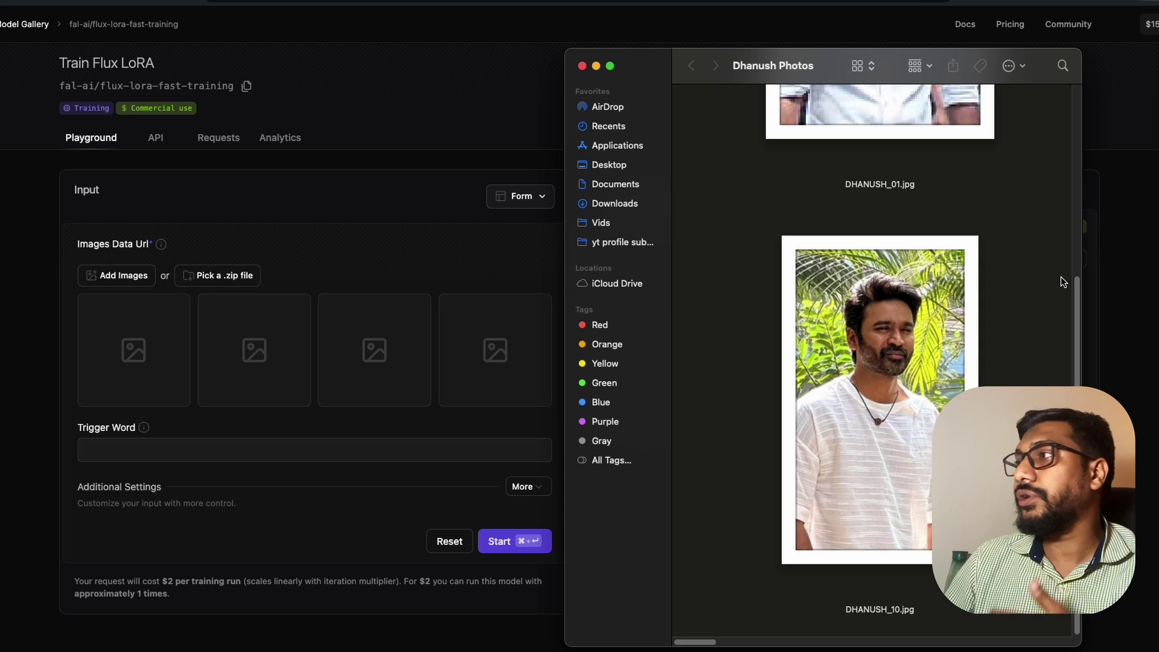
pyautogui.scroll(5, 1063, 282)
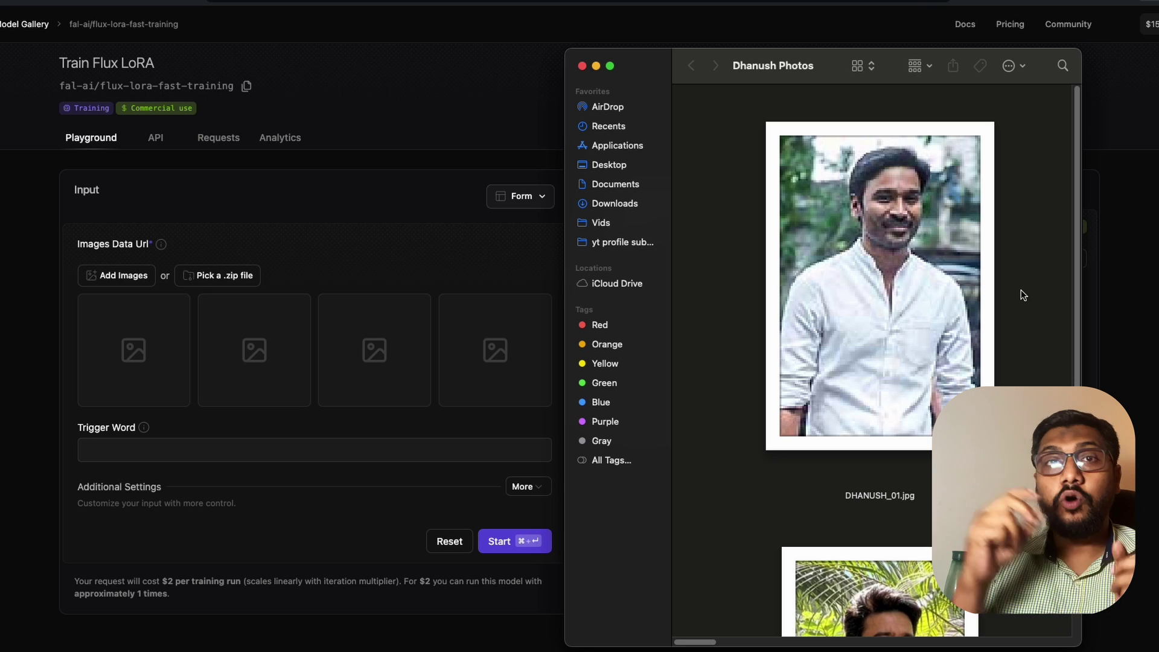
pyautogui.click(404, 264)
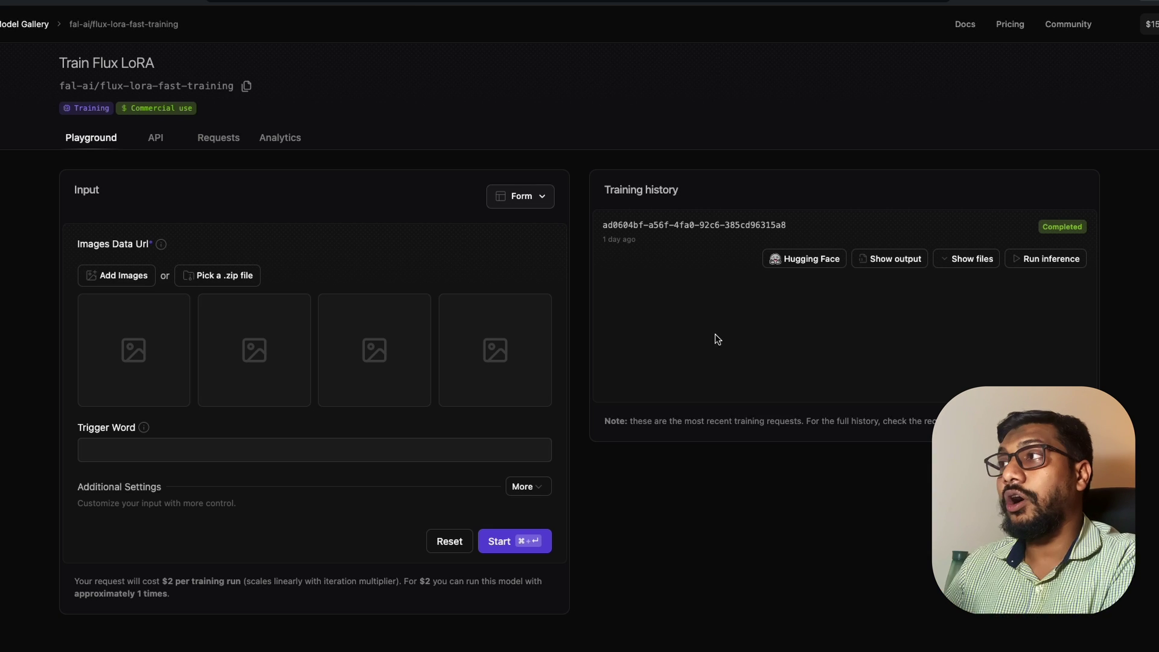
pyautogui.press('super+Tab')
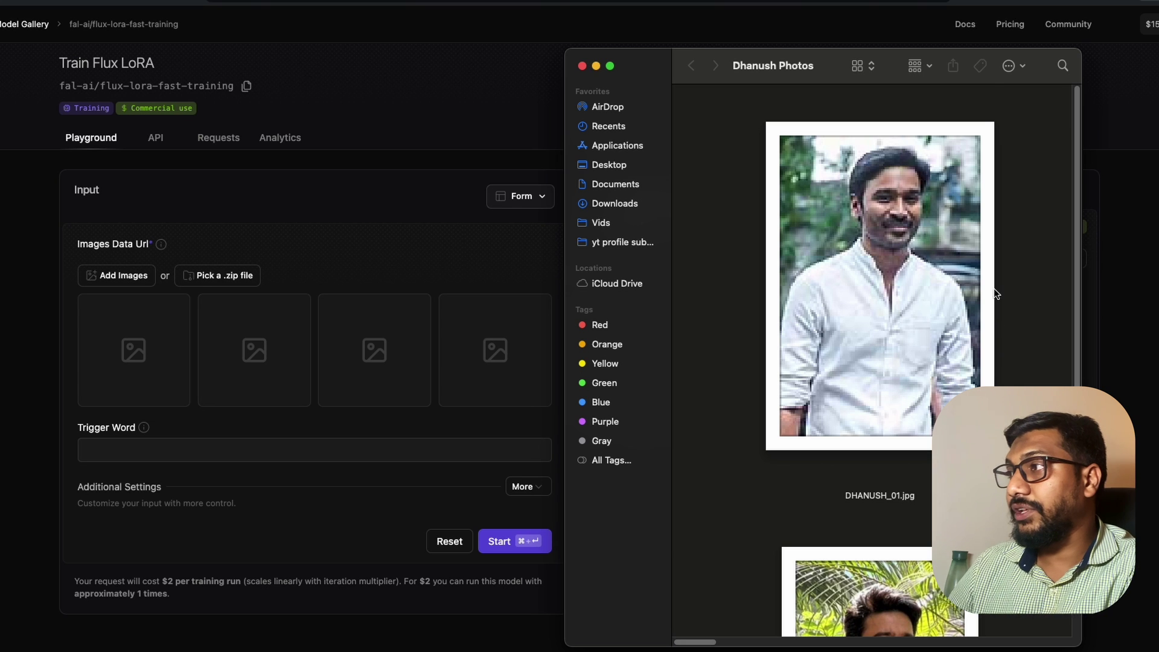
pyautogui.press('super+Tab')
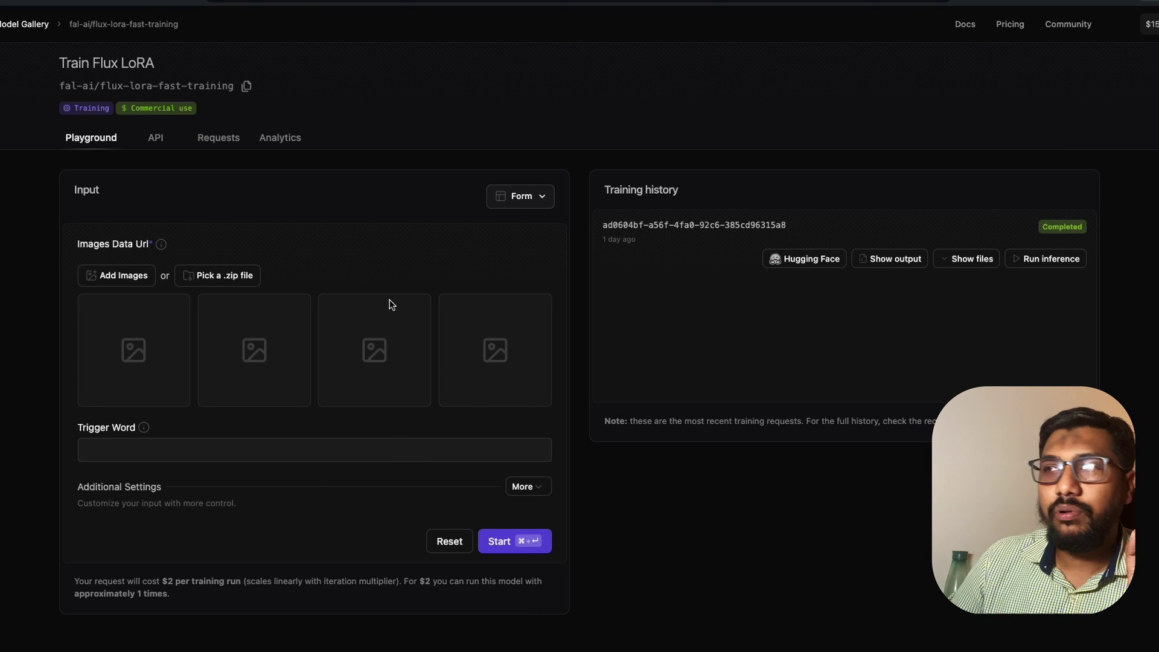
# Step: Expand More under Additional Settings and review the Iter Multiplier, Is Style and preprocessed-input options
pyautogui.scroll(-2, 542, 429)
pyautogui.click(541, 427)
pyautogui.scroll(-5, 272, 392)
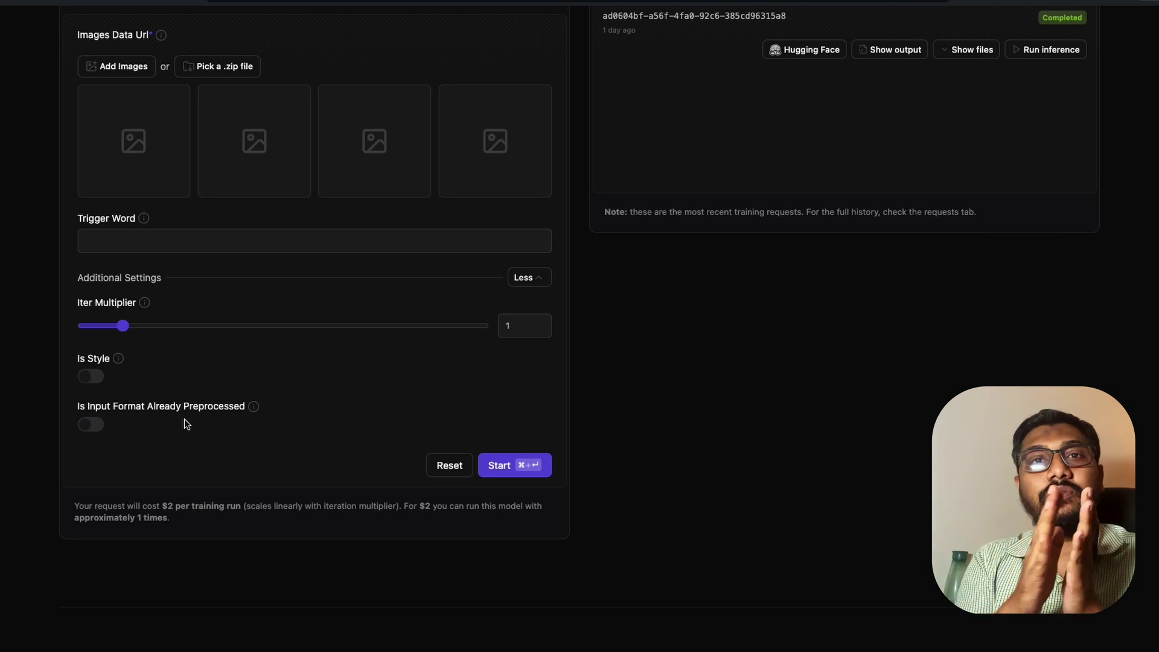
pyautogui.scroll(5, 184, 419)
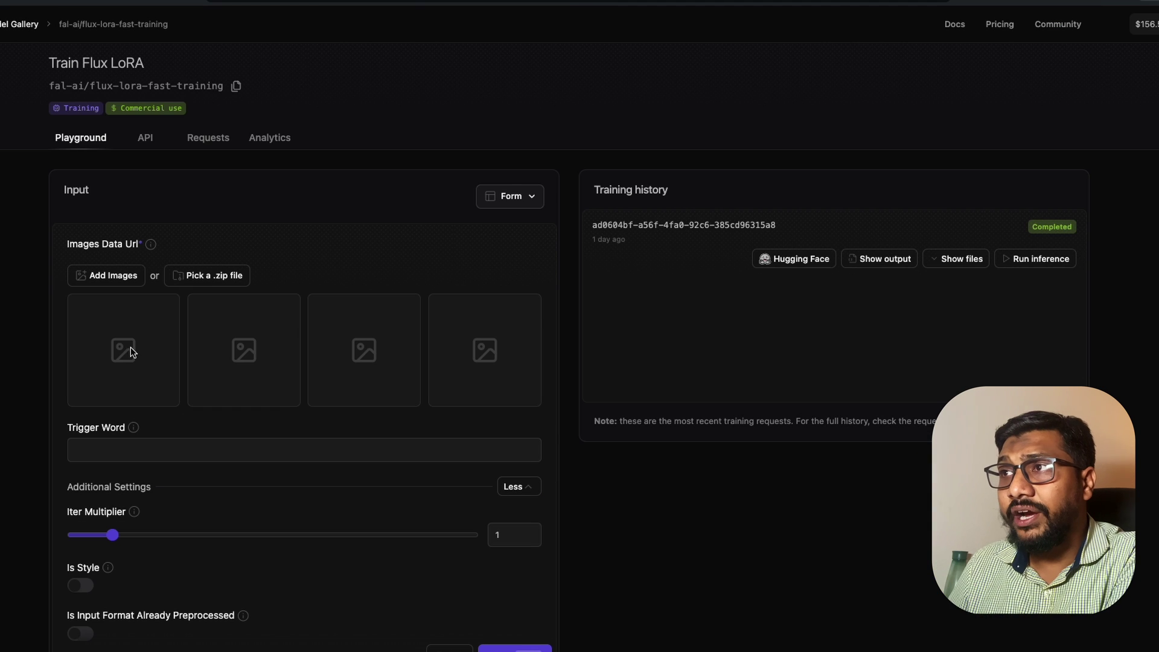
# Step: Cancel the Add Images file picker and switch to the Dhanush Photos folder in Finder
pyautogui.click(107, 275)
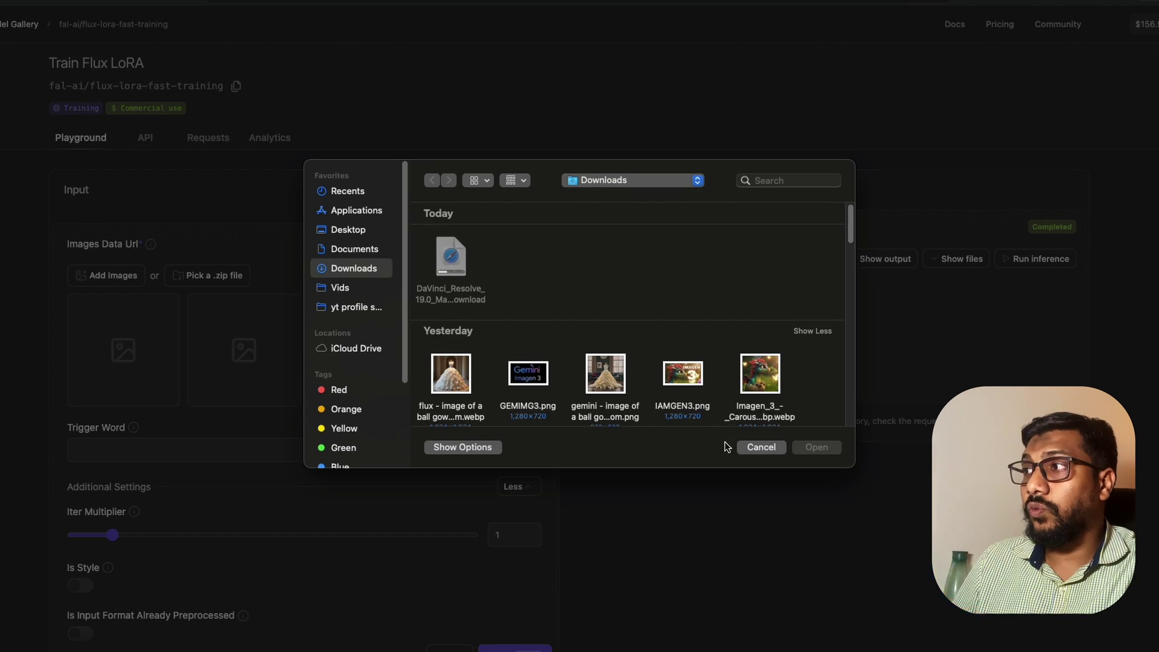
pyautogui.click(761, 447)
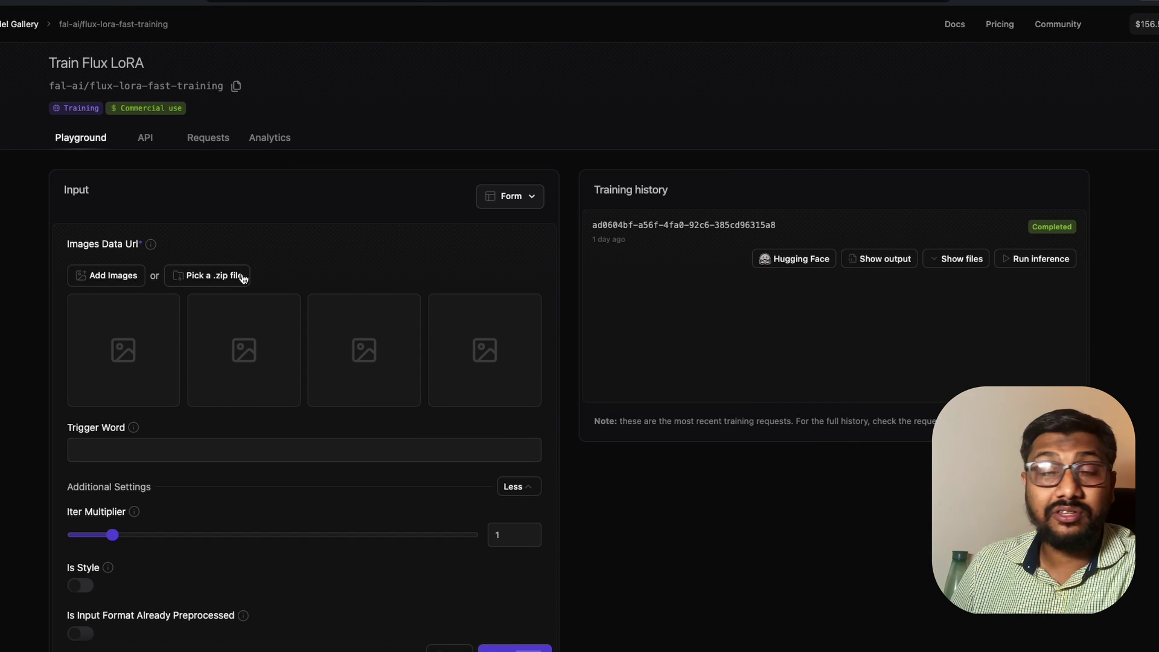
pyautogui.press('super+Tab')
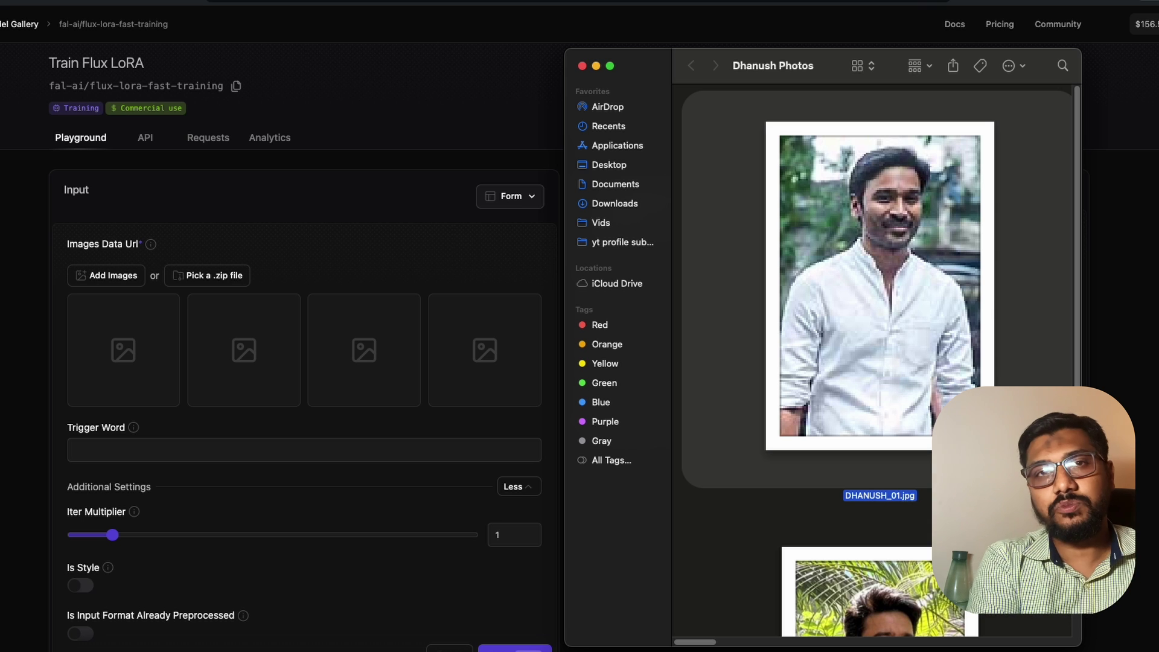
# Step: Search the zip picker for 'dhanush' and attach Dhanush Photos.zip (4.02 MB) as training data
pyautogui.click(487, 221)
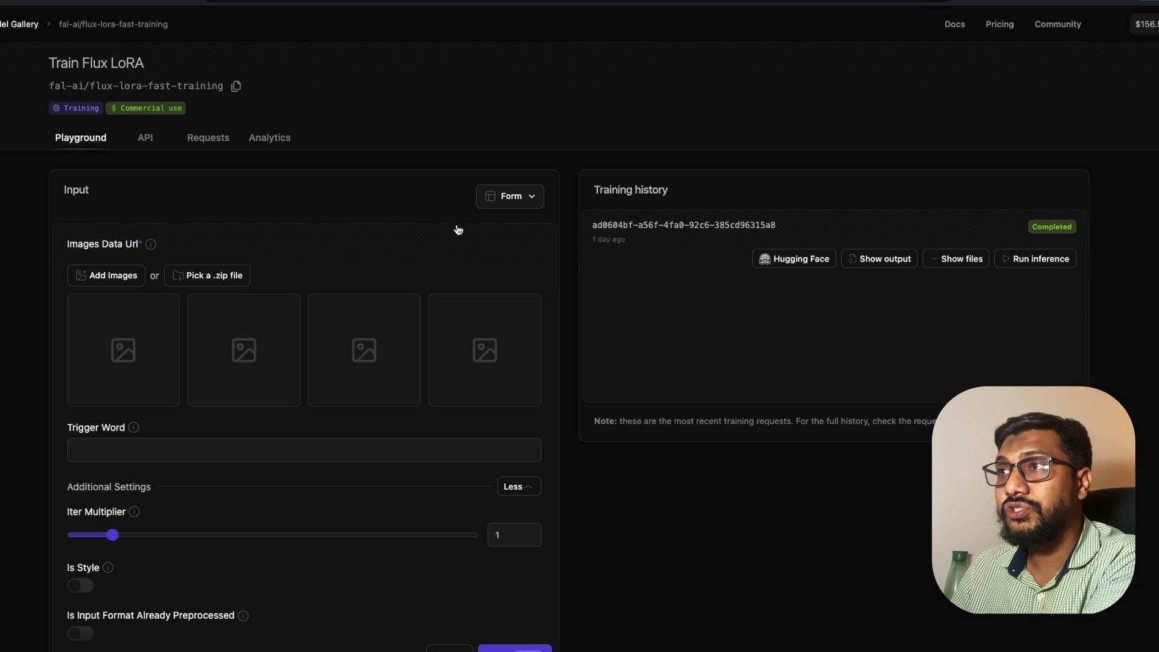
pyautogui.click(210, 278)
pyautogui.click(769, 180)
pyautogui.write('dhanush')
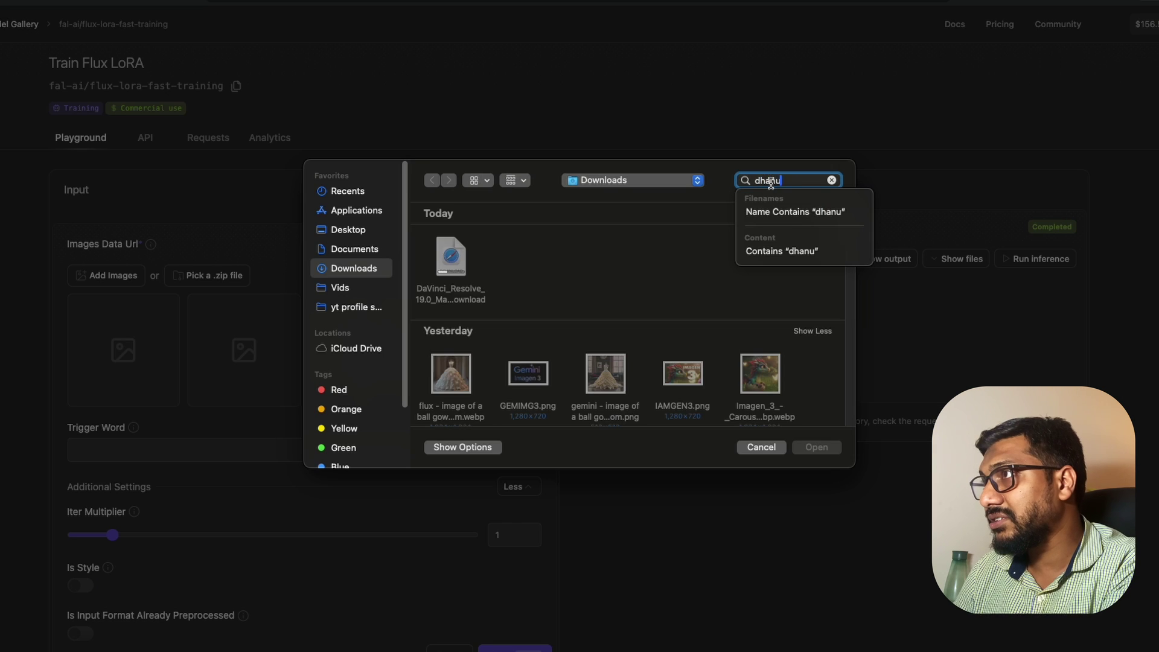
pyautogui.press('Return')
pyautogui.doubleClick(450, 287)
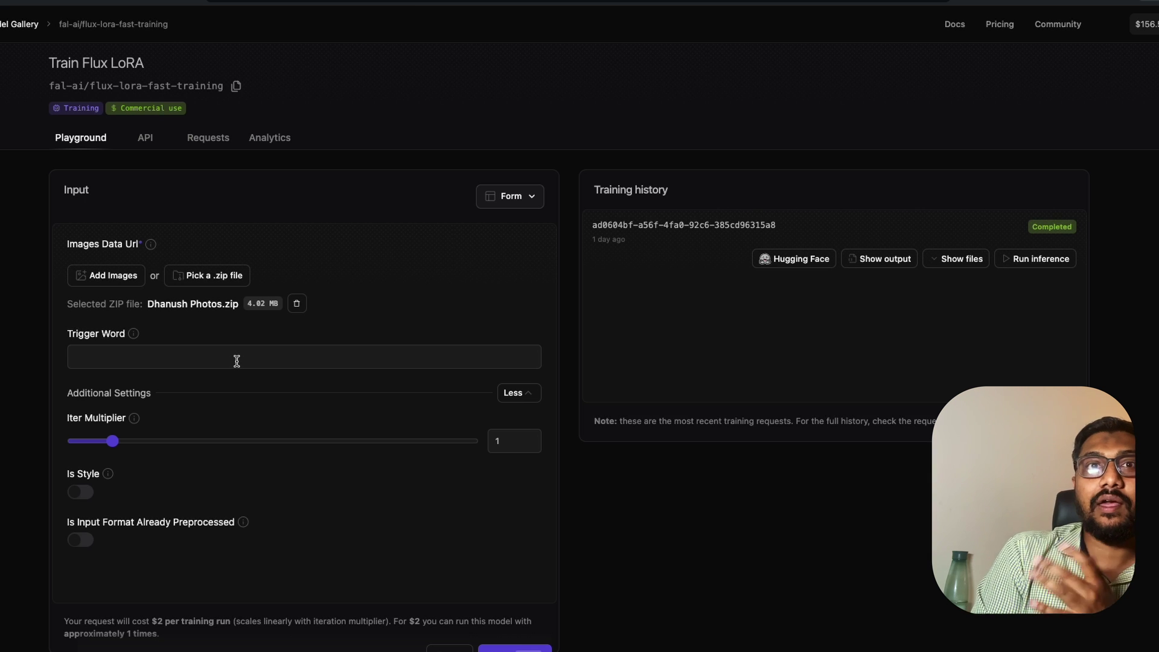
# Step: Enter DHANUSH as the trigger word, start training, and select the new run's ID in Training history
pyautogui.click(237, 361)
pyautogui.write('DHANUSH')
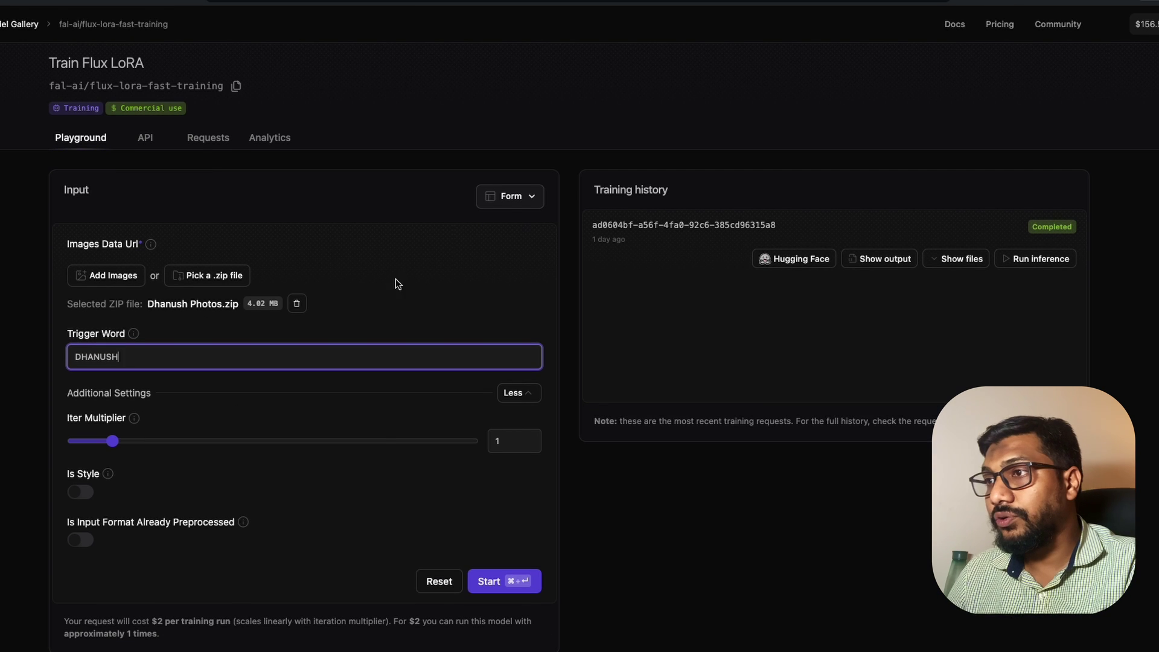
pyautogui.click(507, 582)
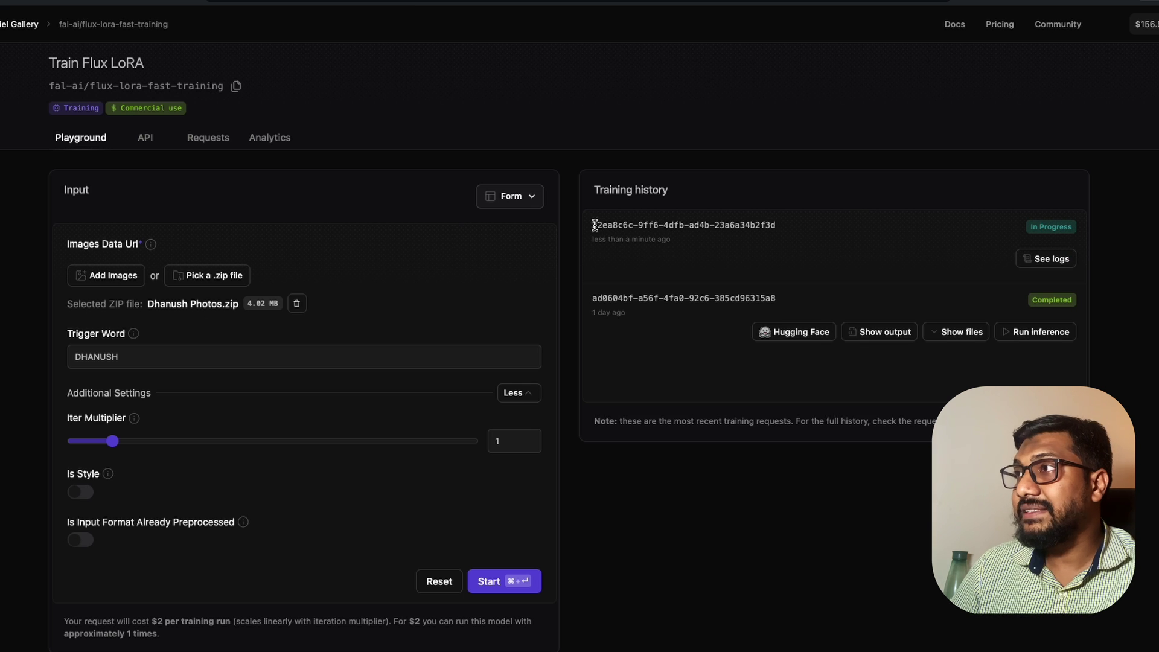
pyautogui.moveTo(594, 225); pyautogui.dragTo(783, 225)
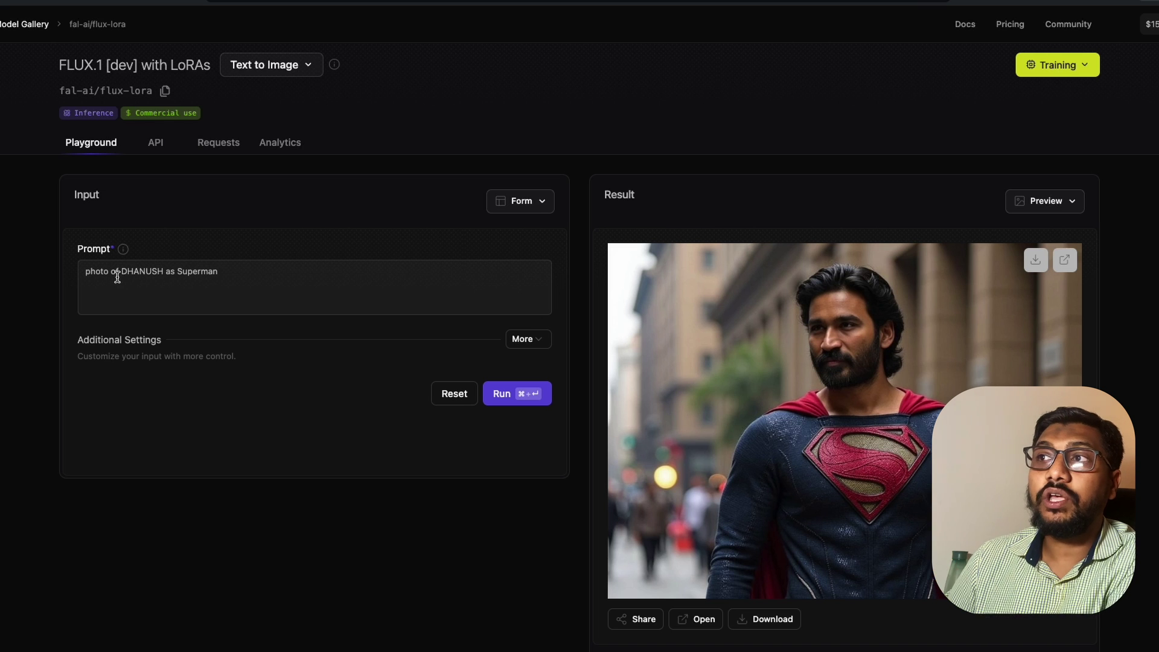
# Step: View the 'photo of DHANUSH as Superman' result full-size, then return to the Prompt box
pyautogui.click(125, 273)
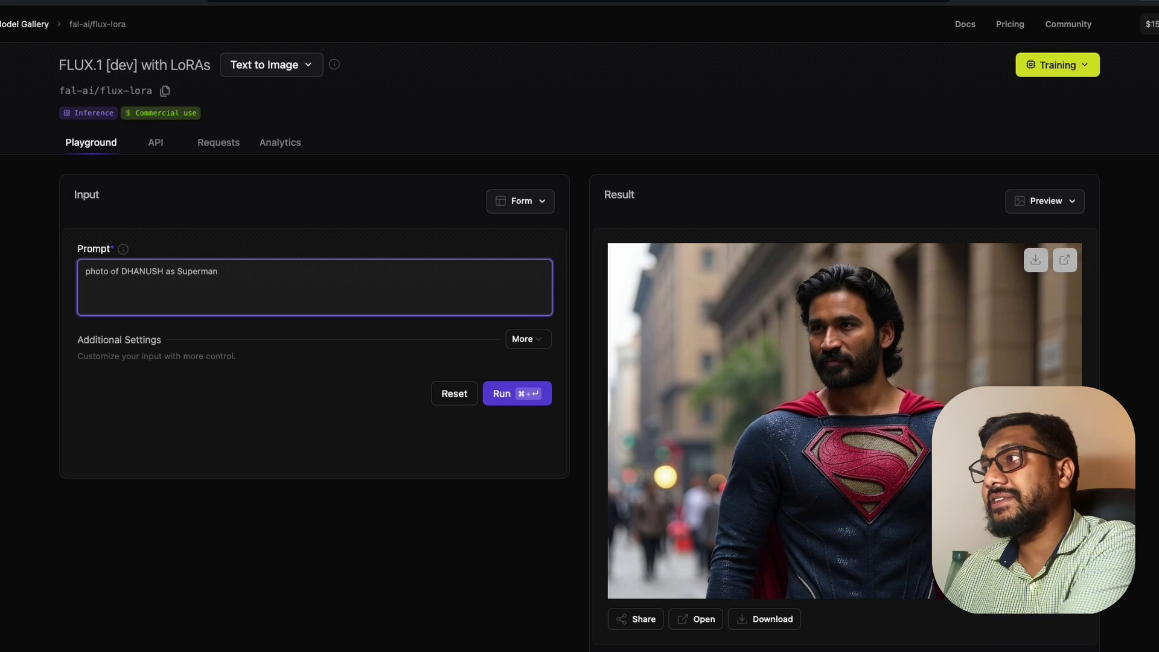
pyautogui.click(911, 400)
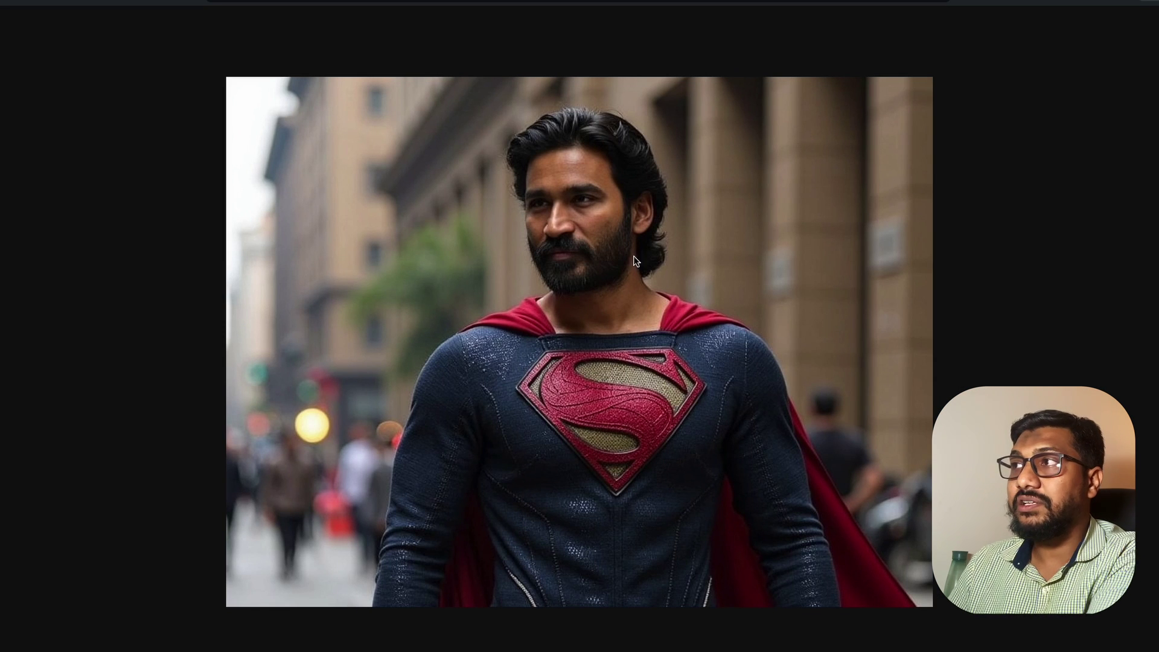
pyautogui.press('super+w')
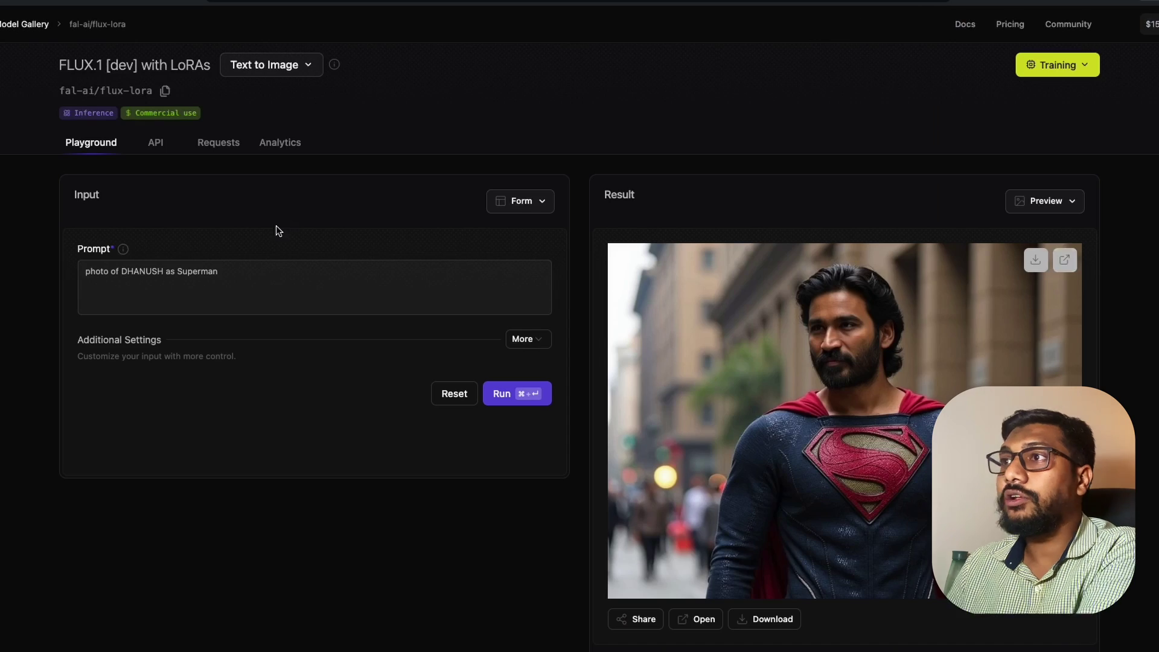
pyautogui.click(263, 264)
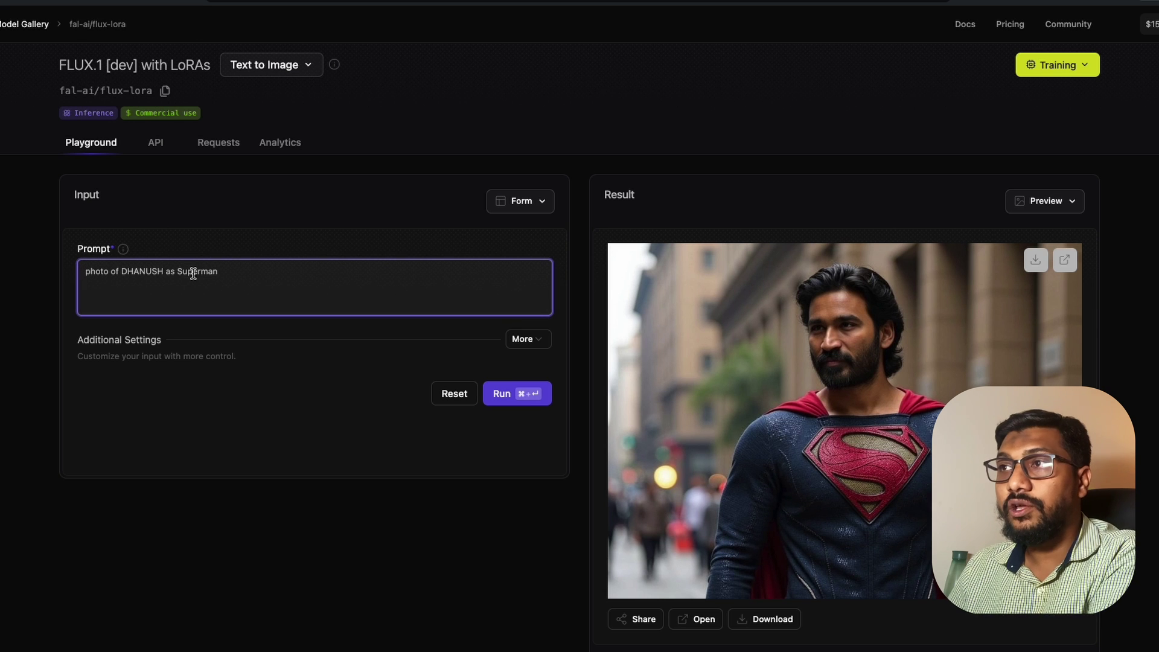
# Step: Change the prompt to 'photo of DHANUSH holding a headset' and generate the portrait
pyautogui.press('BackSpace')
pyautogui.press('BackSpace')
pyautogui.press('BackSpace')
pyautogui.press('BackSpace')
pyautogui.press('BackSpace')
pyautogui.press('BackSpace')
pyautogui.press('BackSpace')
pyautogui.press('BackSpace')
pyautogui.press('BackSpace')
pyautogui.press('BackSpace')
pyautogui.press('BackSpace')
pyautogui.write('holding a headset')
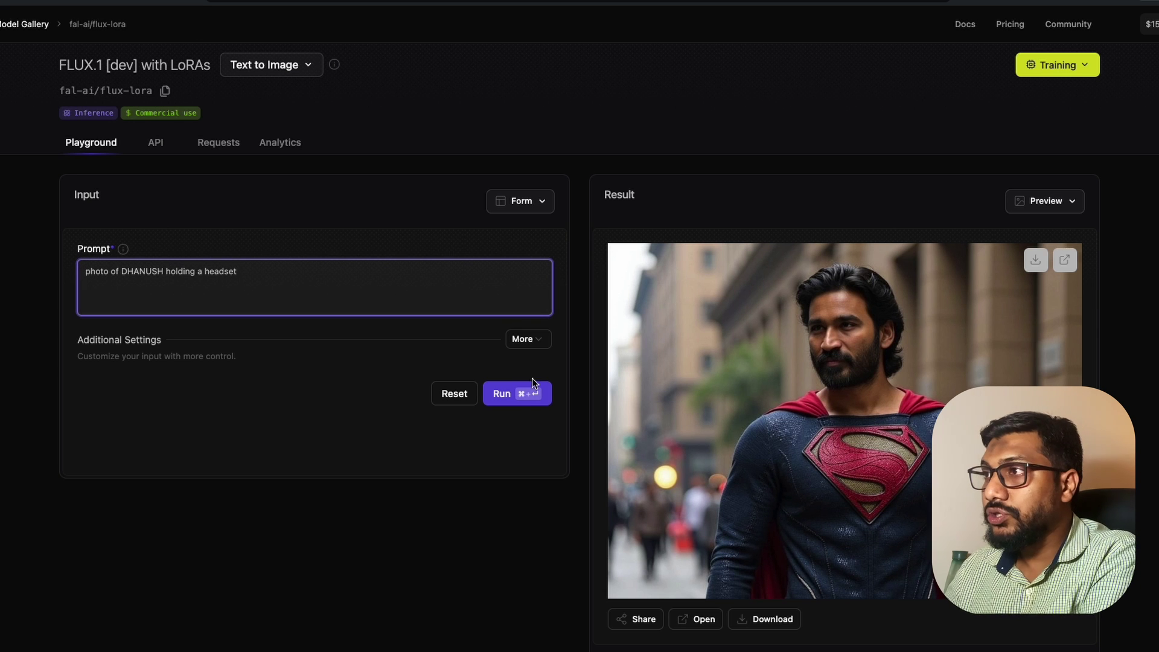
pyautogui.click(517, 400)
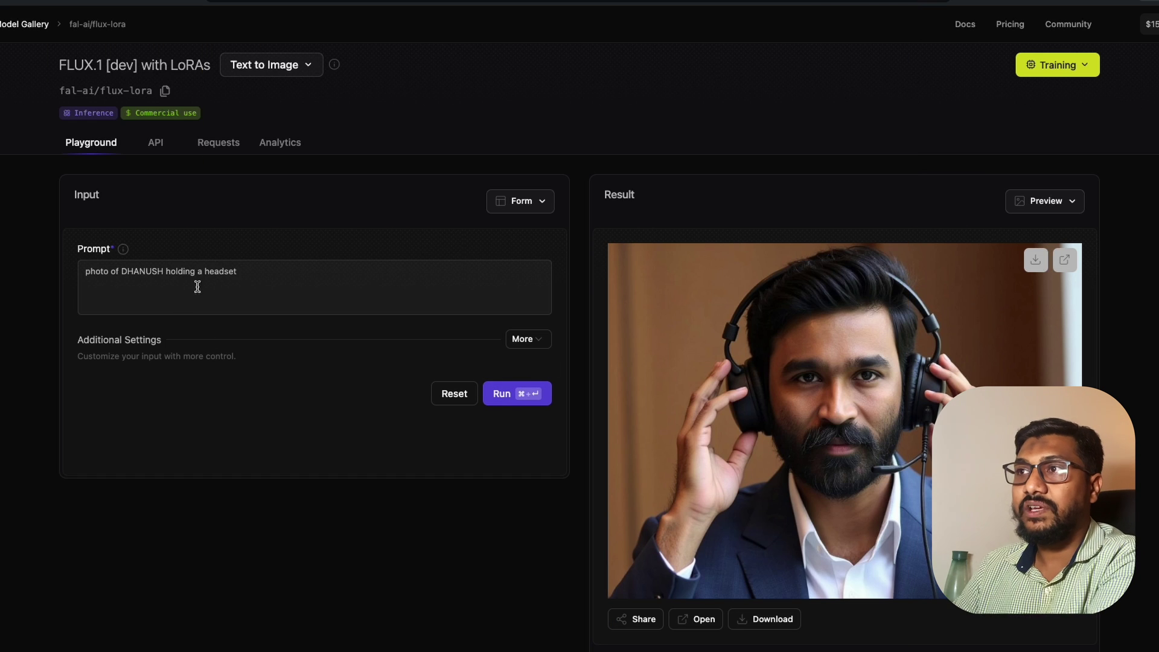
# Step: Replace 'holding a headset' with 'as a football player' in the prompt and generate the image
pyautogui.click(205, 276)
pyautogui.moveTo(165, 273); pyautogui.dragTo(313, 272)
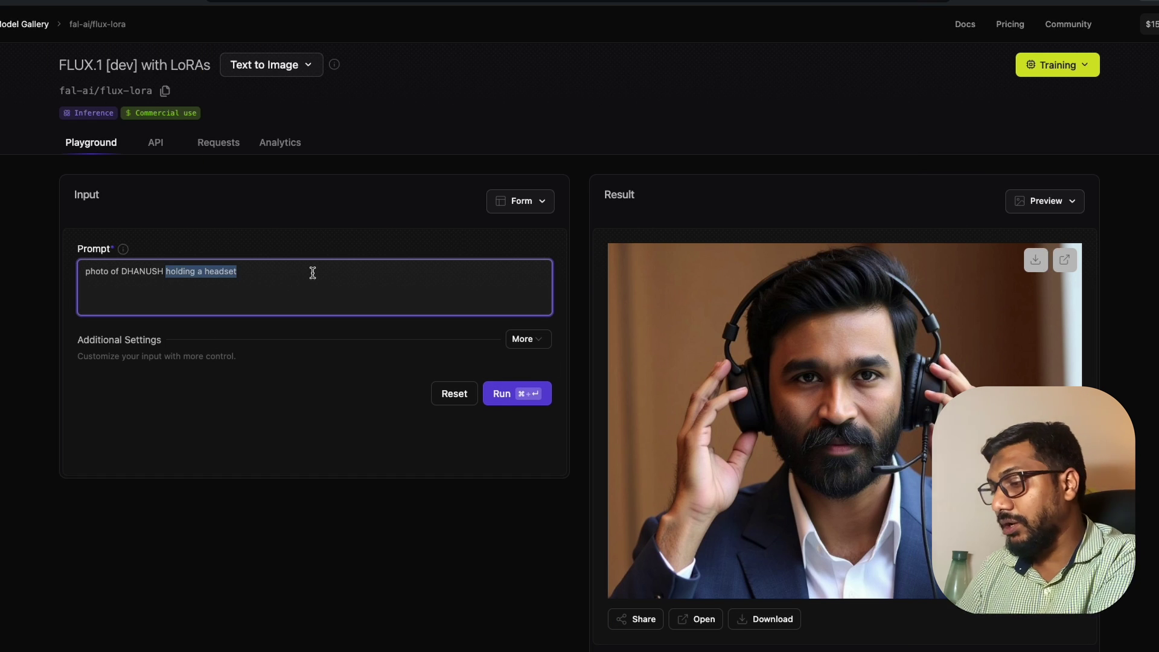
pyautogui.write('as a football player')
pyautogui.click(527, 403)
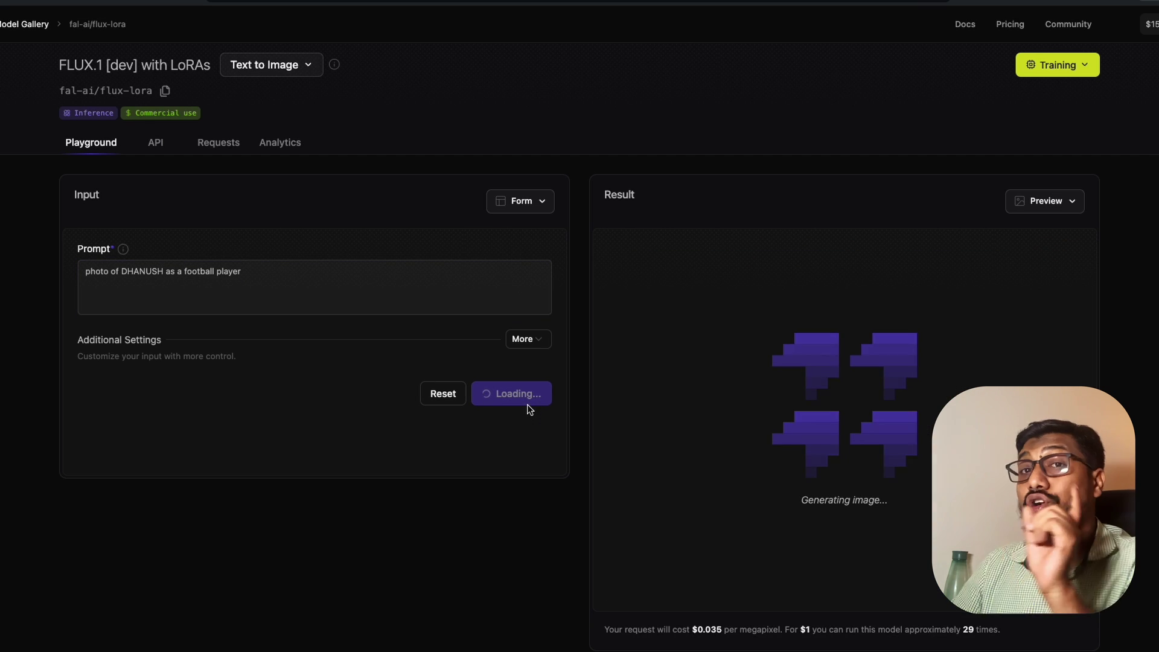
pyautogui.doubleClick(147, 273)
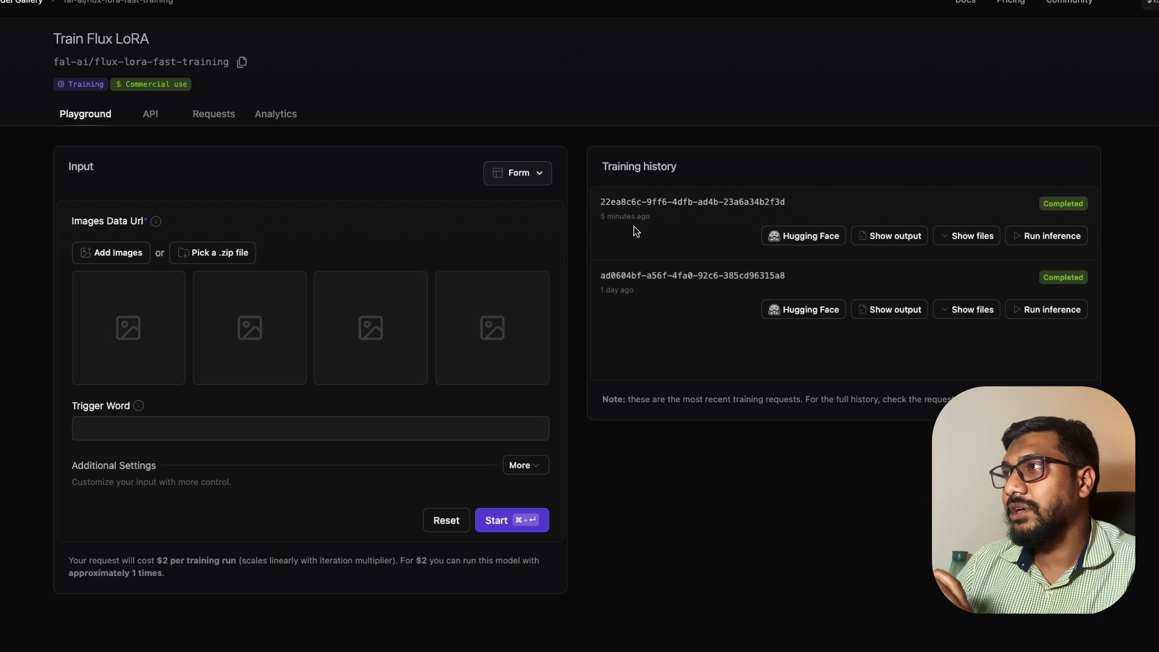
# Step: Open and dismiss the Hugging Face repository form, then expand the latest run's config and weights files
pyautogui.moveTo(628, 226); pyautogui.dragTo(605, 216)
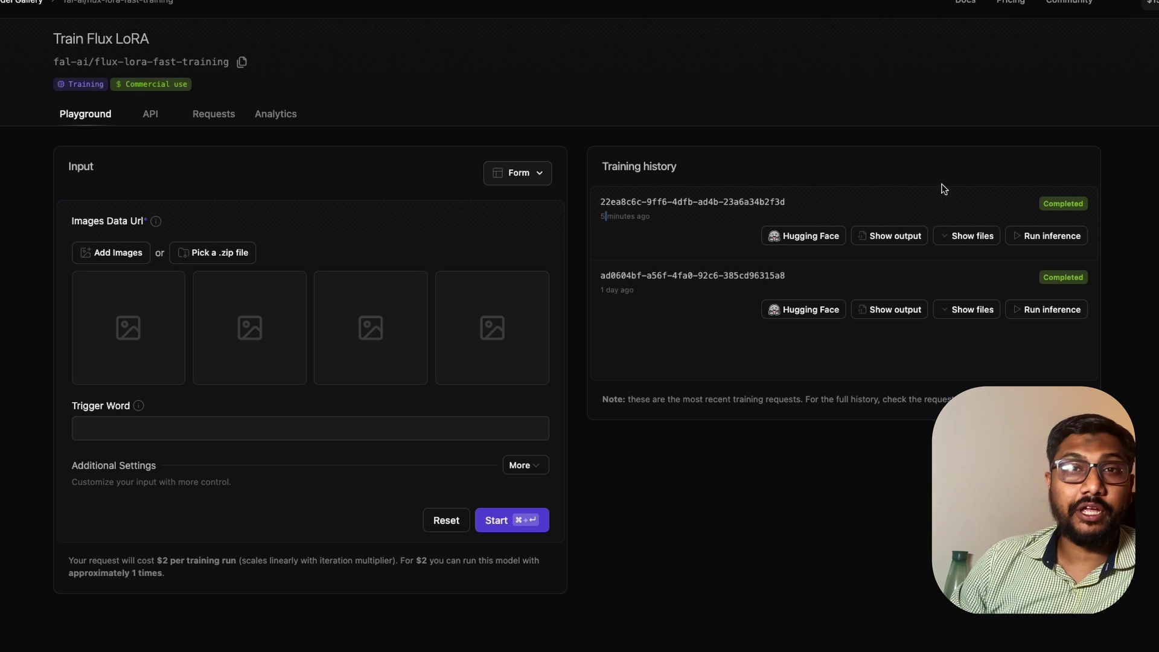
pyautogui.click(805, 241)
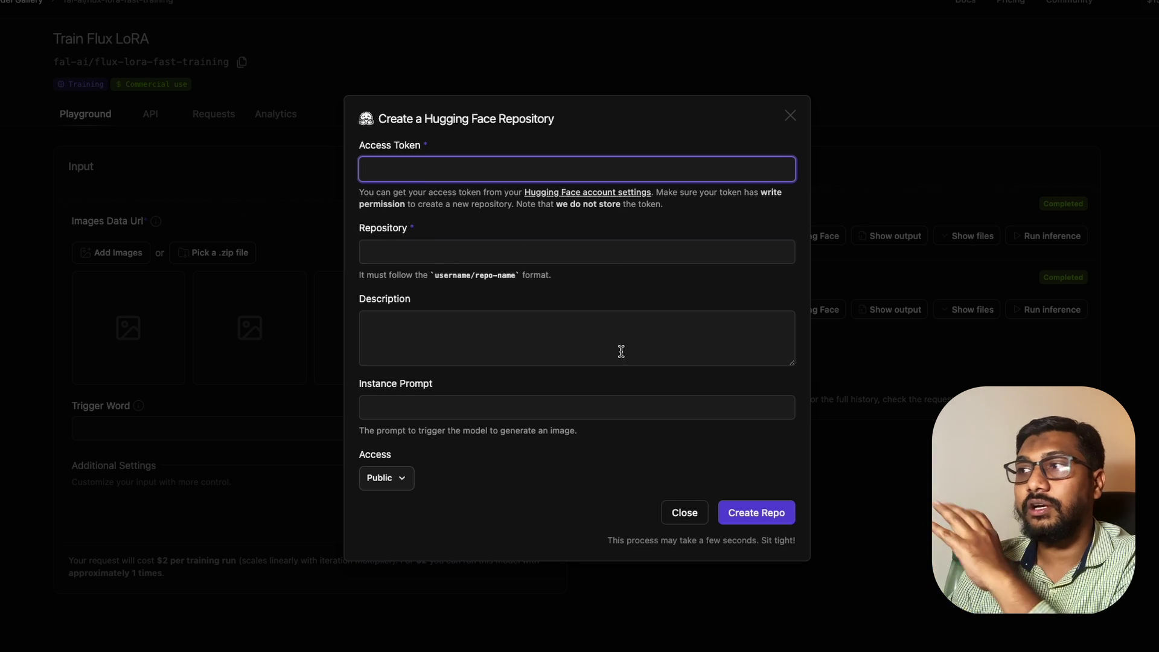
pyautogui.click(949, 225)
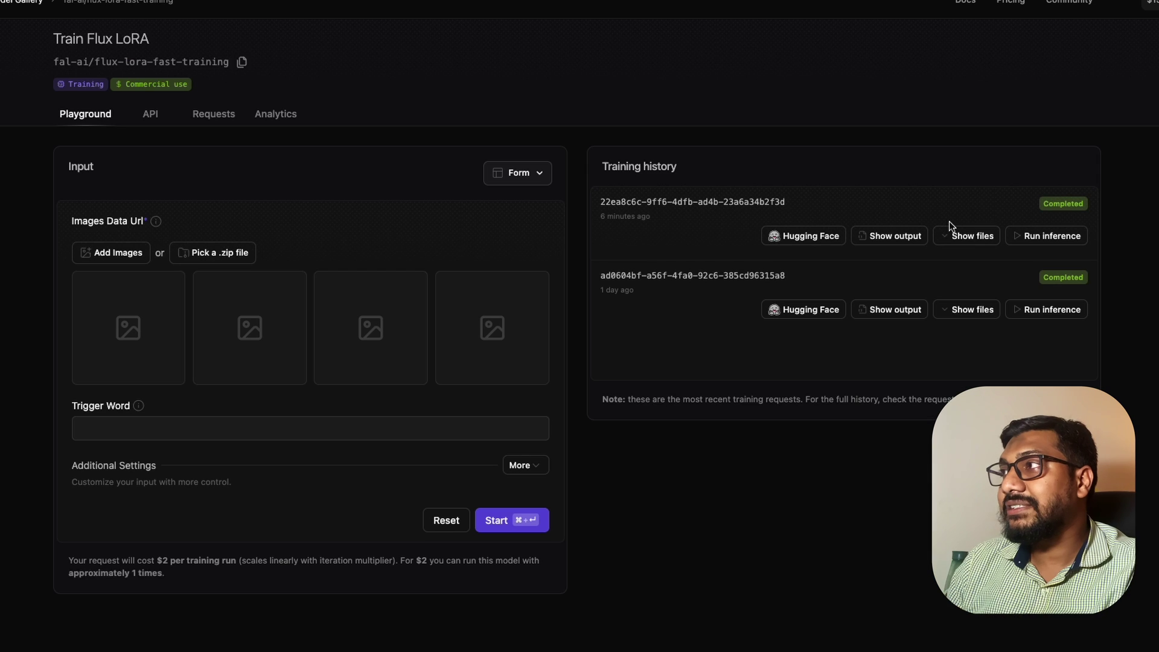
pyautogui.click(980, 243)
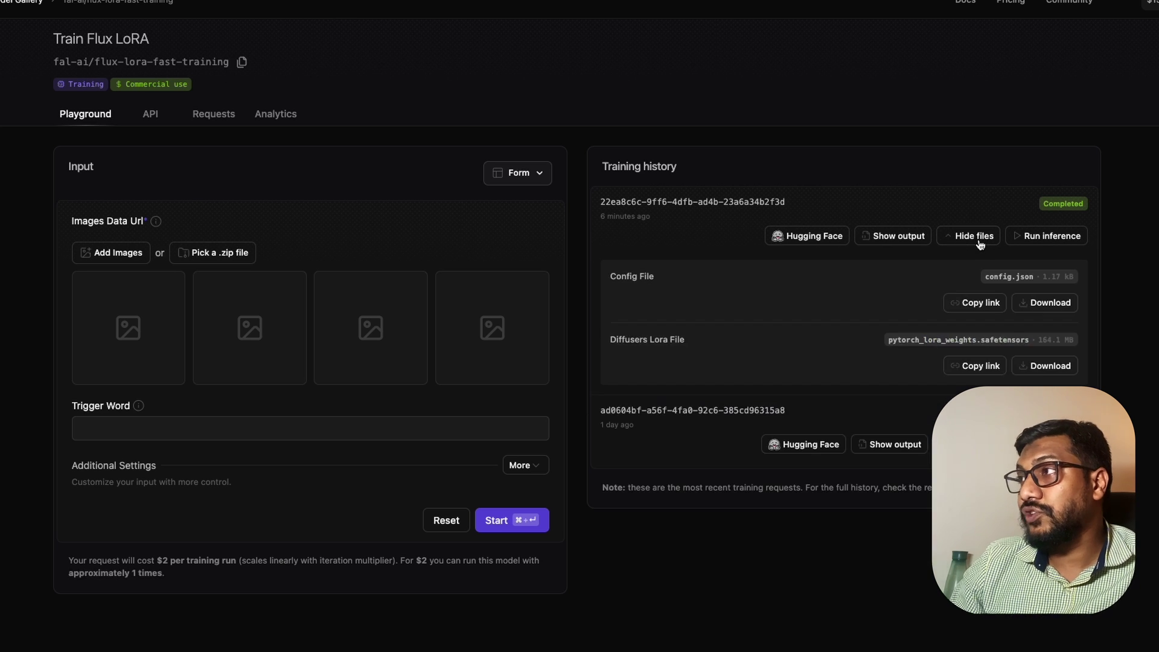
pyautogui.click(970, 240)
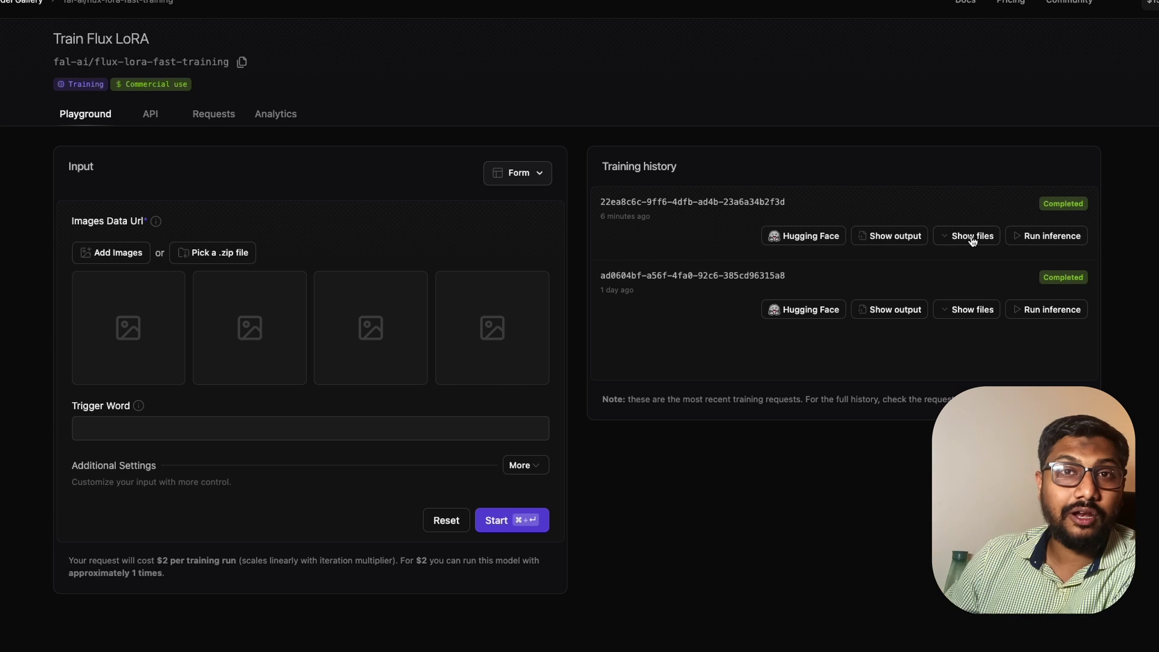
pyautogui.click(972, 241)
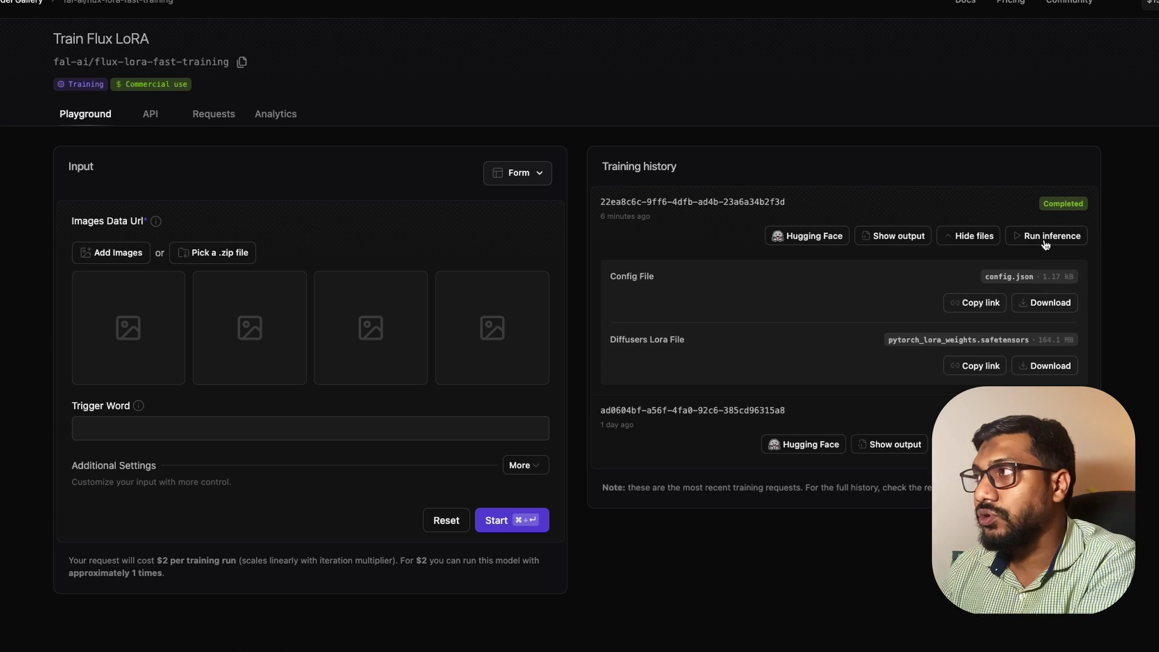
# Step: Generate an image with the prompt 'Photo of DHANUSH for Linkedin Headshot, Professional, DSLR, High quality'
pyautogui.click(1047, 245)
pyautogui.doubleClick(160, 259)
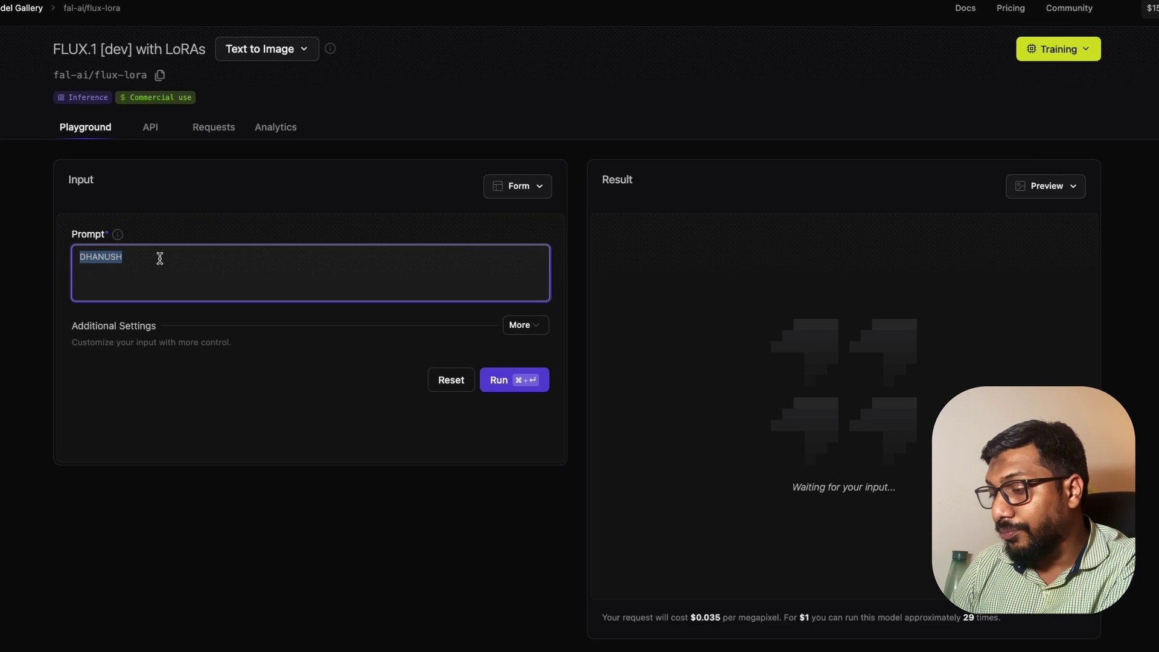
pyautogui.write('Pho')
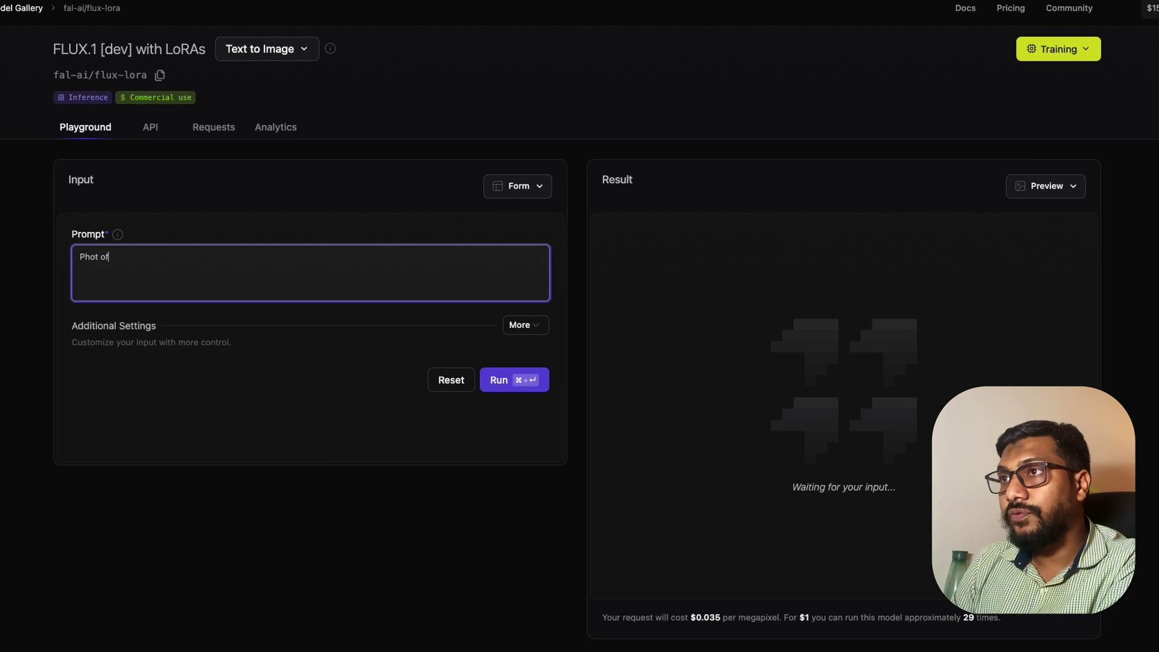
pyautogui.write('to of DhaNUSH f')
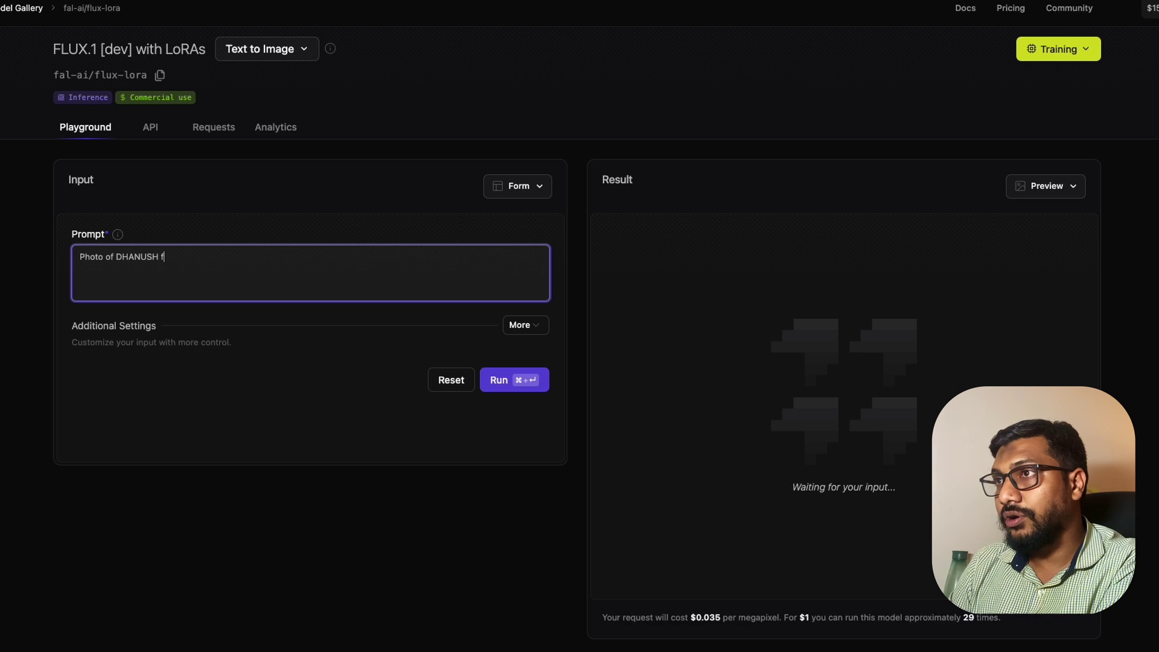
pyautogui.write('or Linkedin Headshot, Professiona')
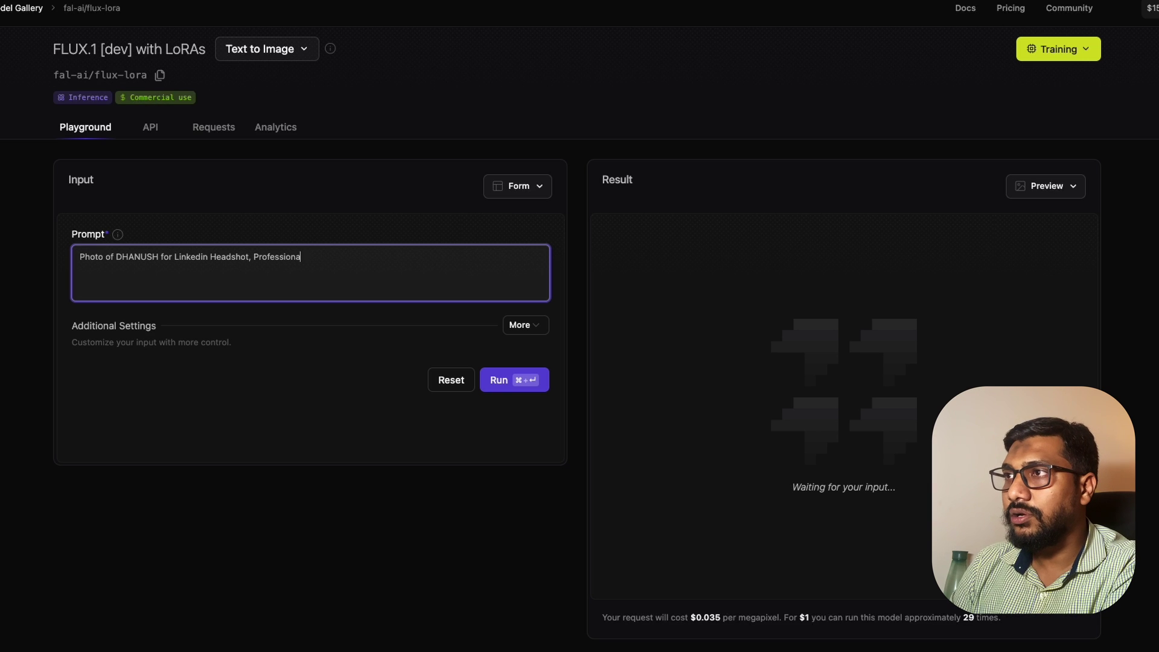
pyautogui.write('l, DSLR, High quality,')
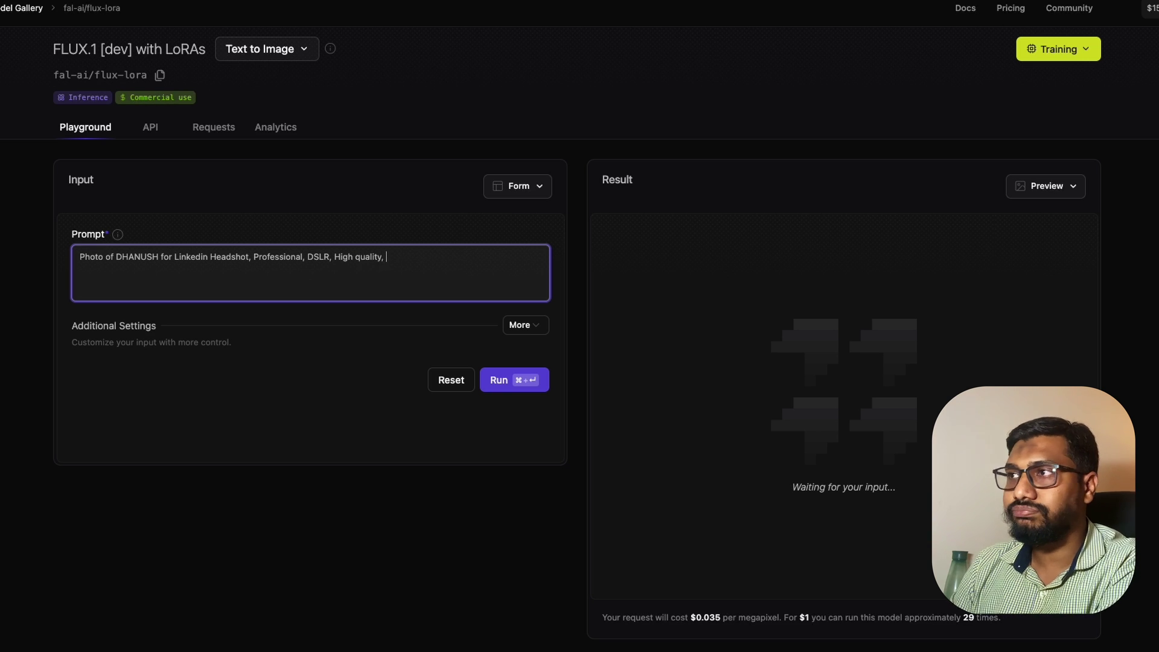
pyautogui.press('BackSpace')
pyautogui.press('BackSpace')
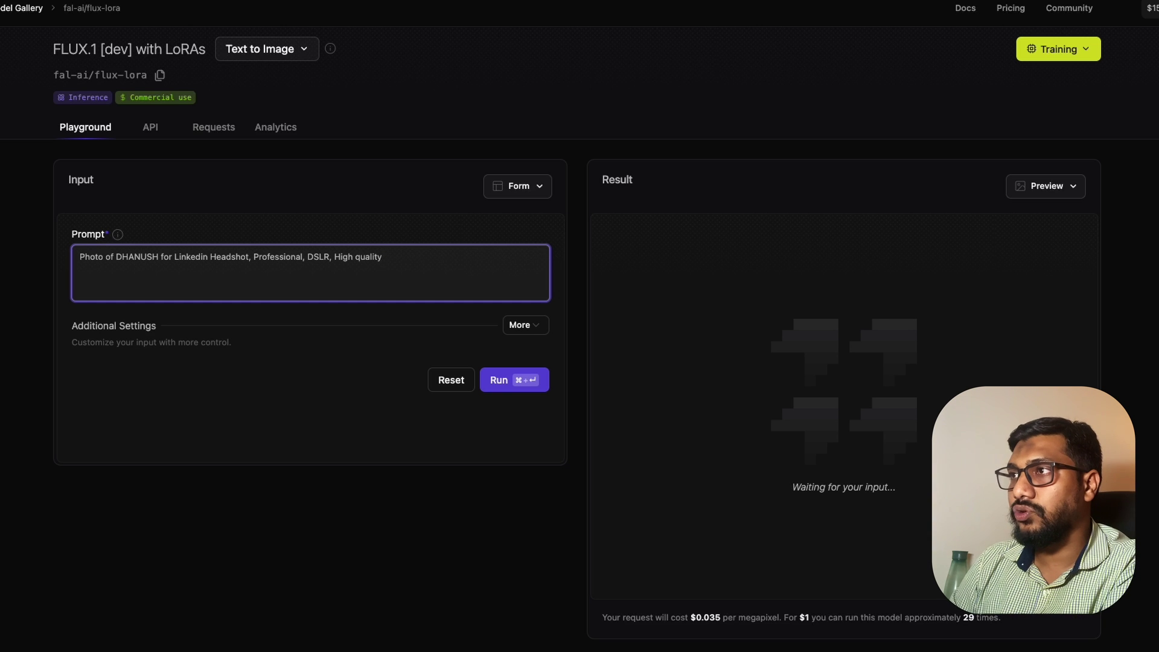
pyautogui.click(495, 379)
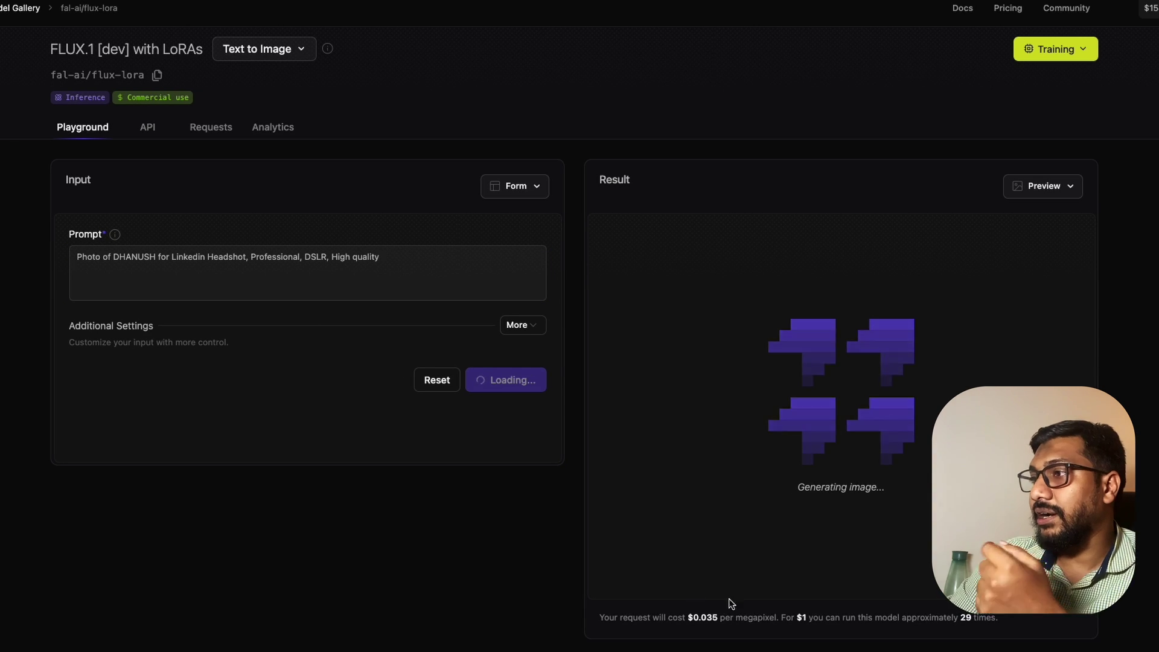
# Step: Highlight the per-megapixel price and runs-per-$1 cost note beneath the result
pyautogui.moveTo(707, 616); pyautogui.dragTo(725, 615)
pyautogui.click(734, 617)
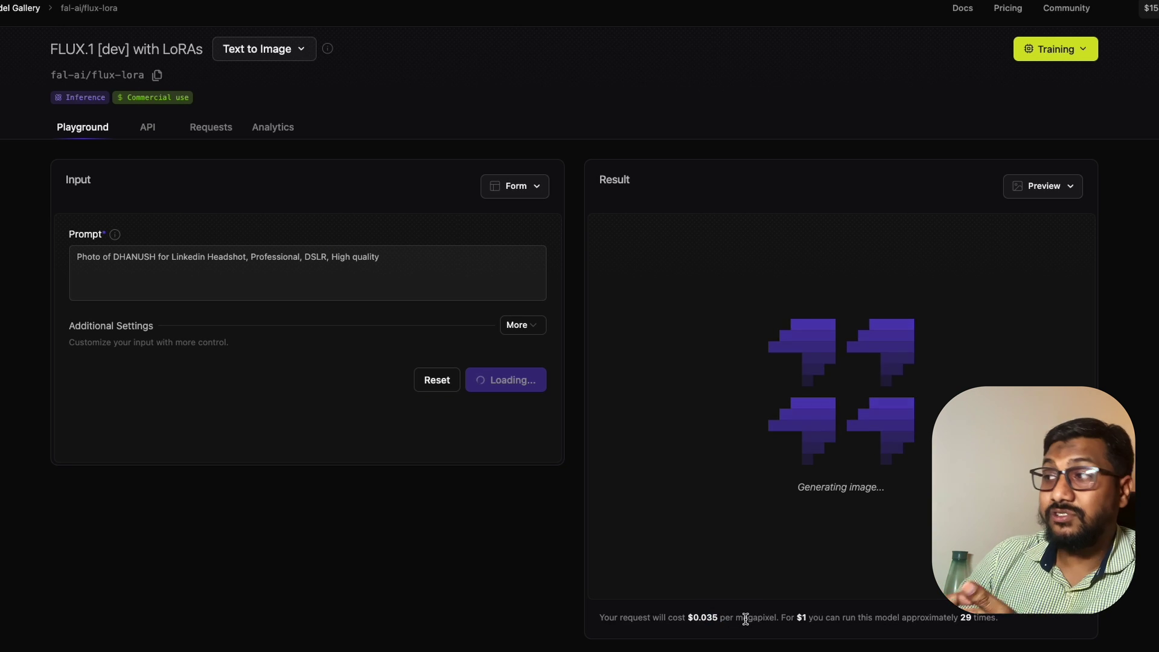
pyautogui.moveTo(795, 617); pyautogui.dragTo(988, 620)
pyautogui.tripleClick(952, 621)
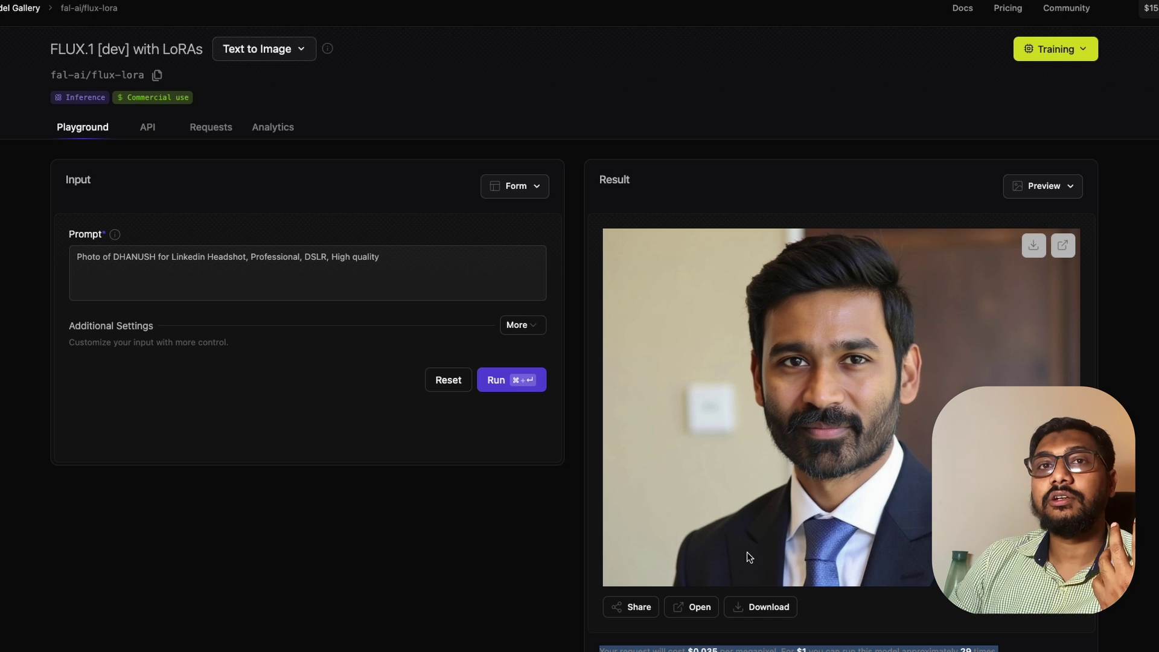
pyautogui.scroll(-1, 930, 561)
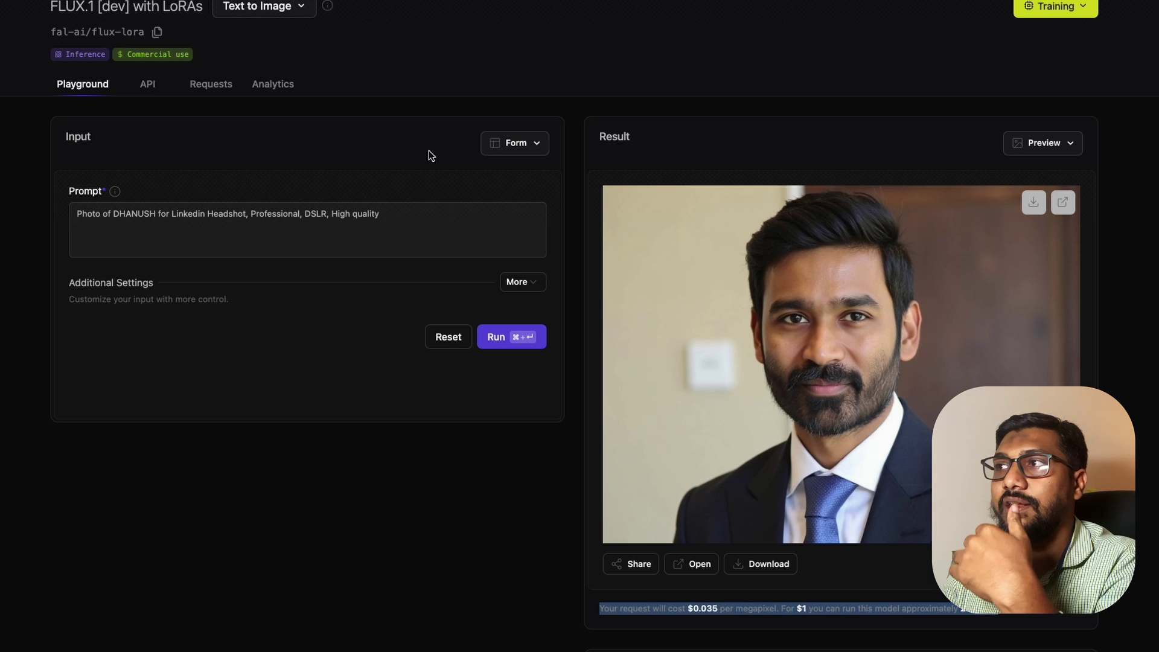
# Step: Clear the existing prompt text to make room for the Angry Hulk prompt
pyautogui.tripleClick(439, 231)
pyautogui.press('BackSpace')
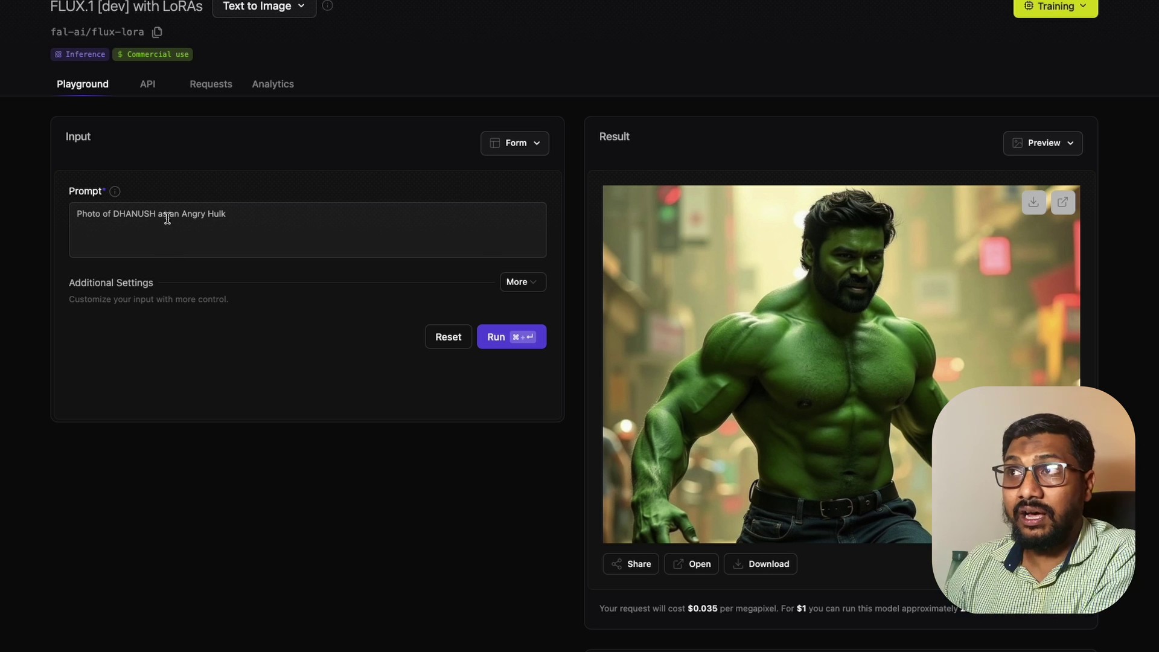
# Step: Replace 'as an Angry Hulk' with 'in a super market, cctv, footage,' and run the generation
pyautogui.moveTo(158, 214); pyautogui.dragTo(306, 215)
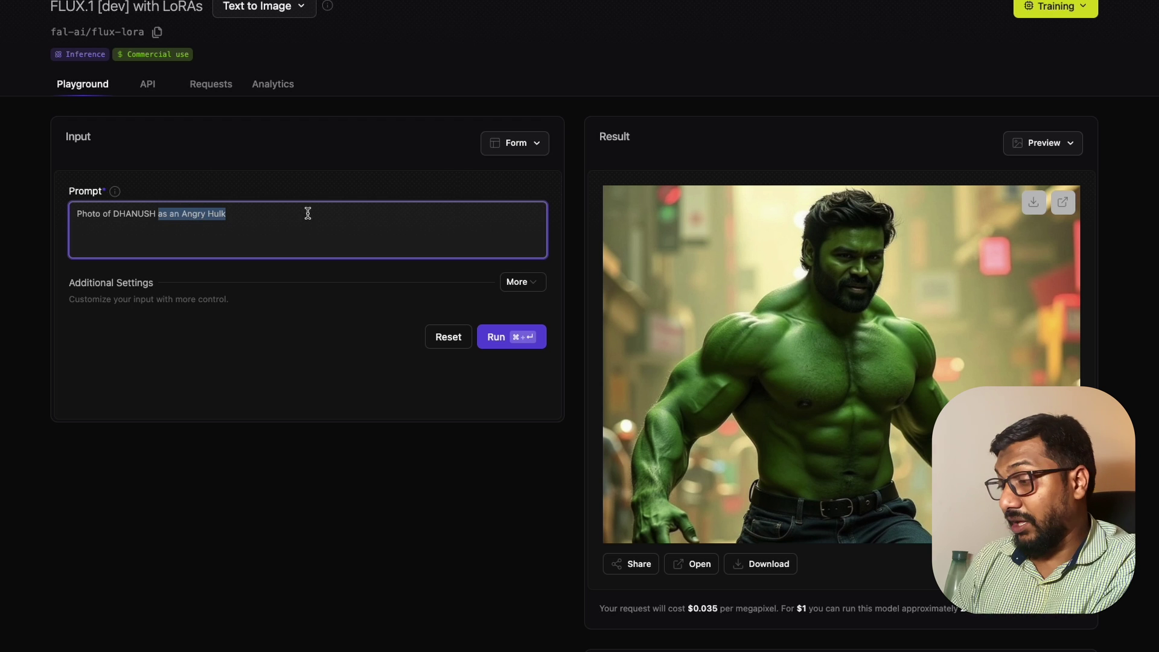
pyautogui.press('BackSpace')
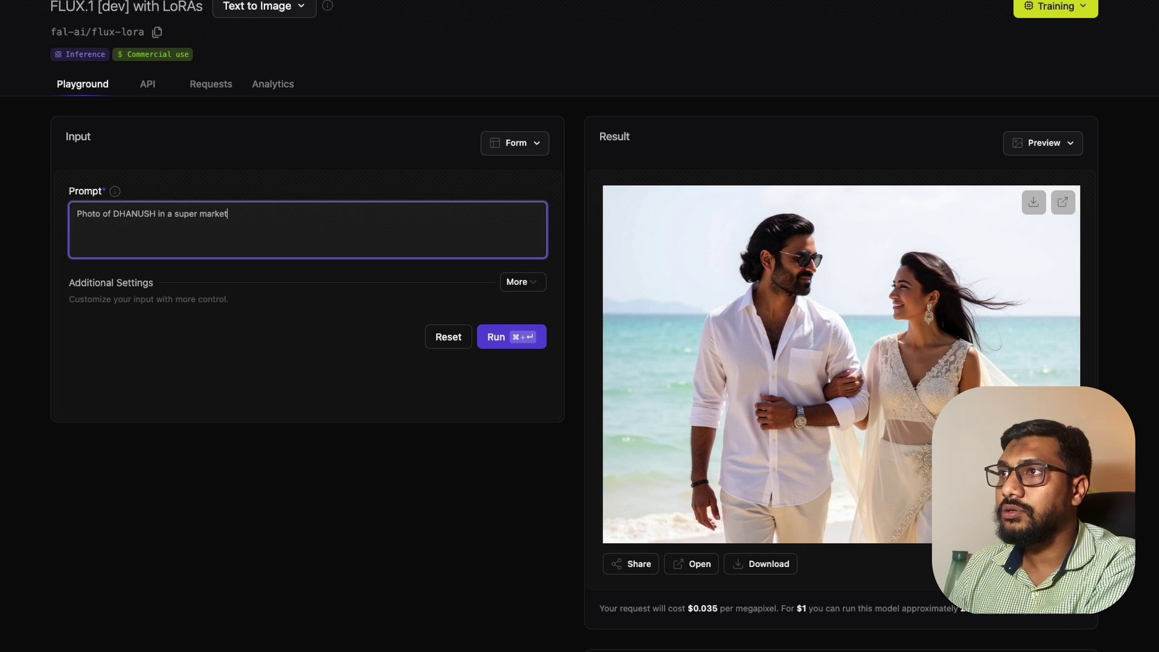
pyautogui.write('ct')
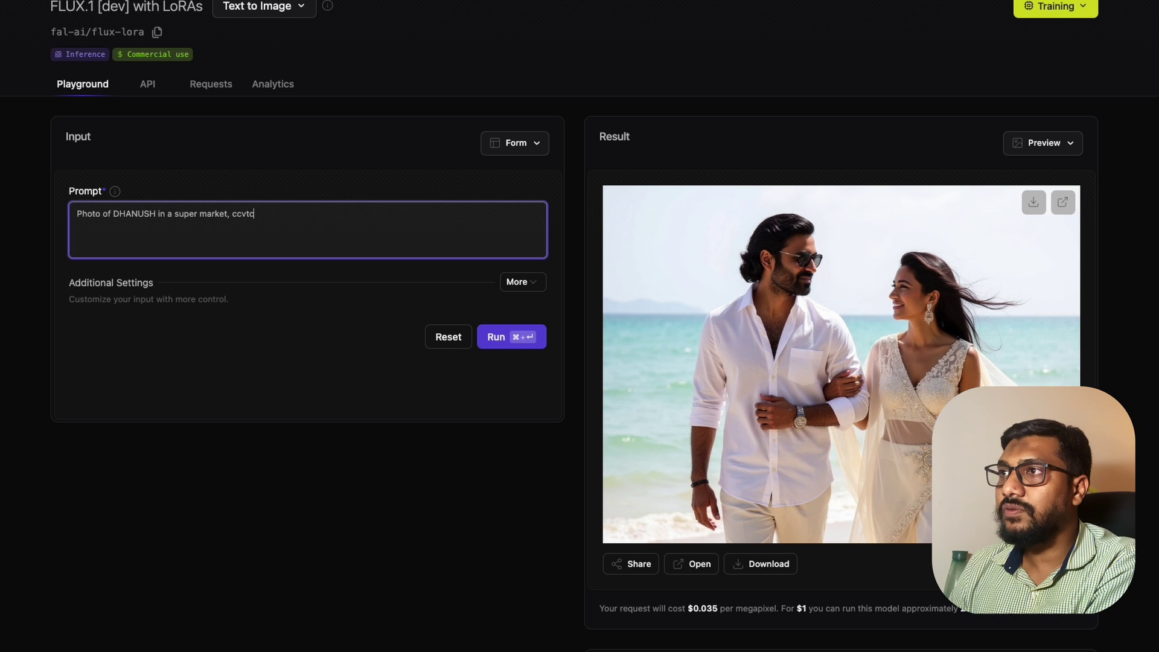
pyautogui.write('v, footage,')
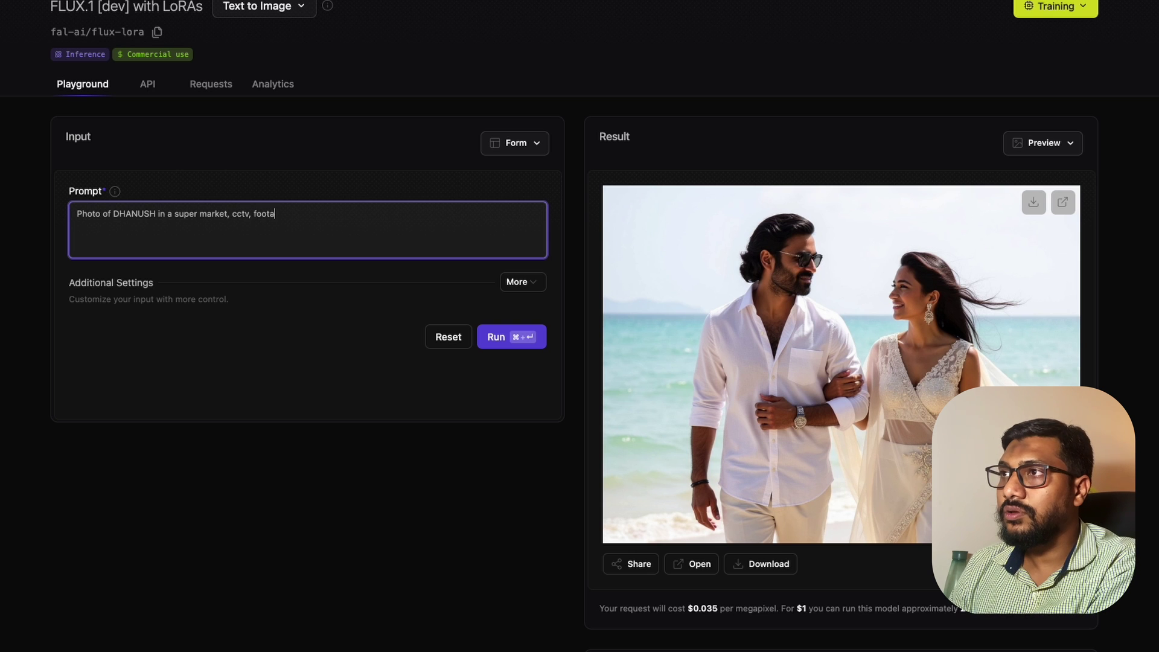
pyautogui.click(511, 330)
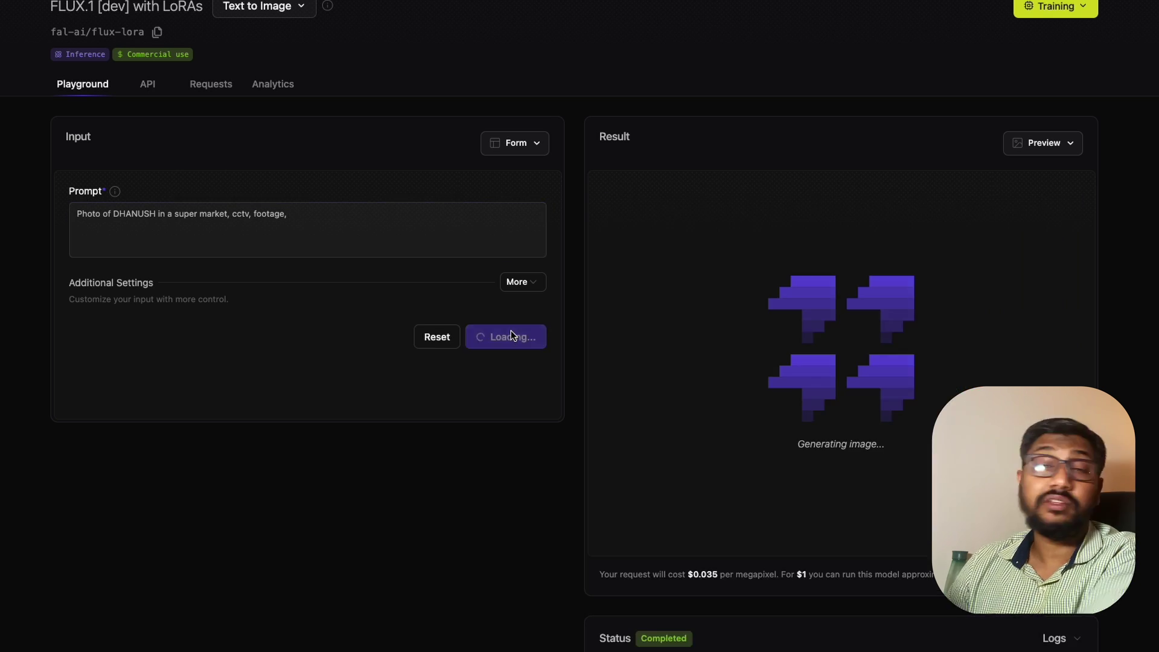